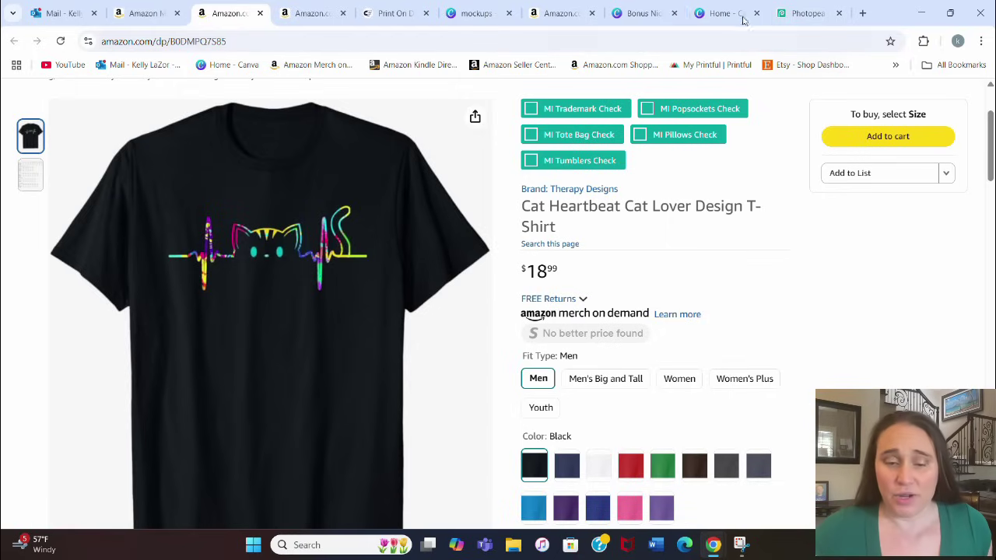
Step: Switch to Canva and create a new blank design sized 4500 × 5400 px
{"action": "left_click", "coordinate": [704, 13]}
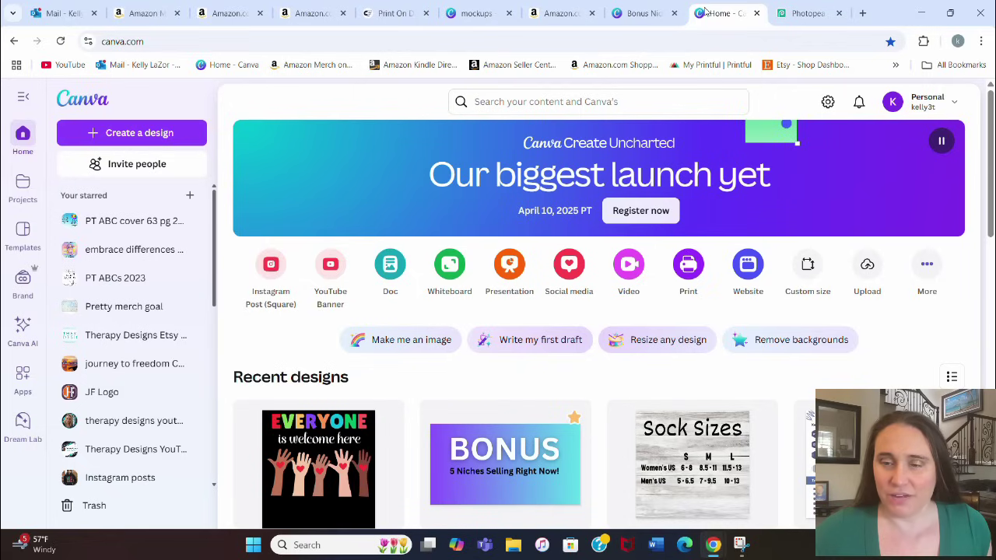
{"action": "left_click", "coordinate": [809, 265]}
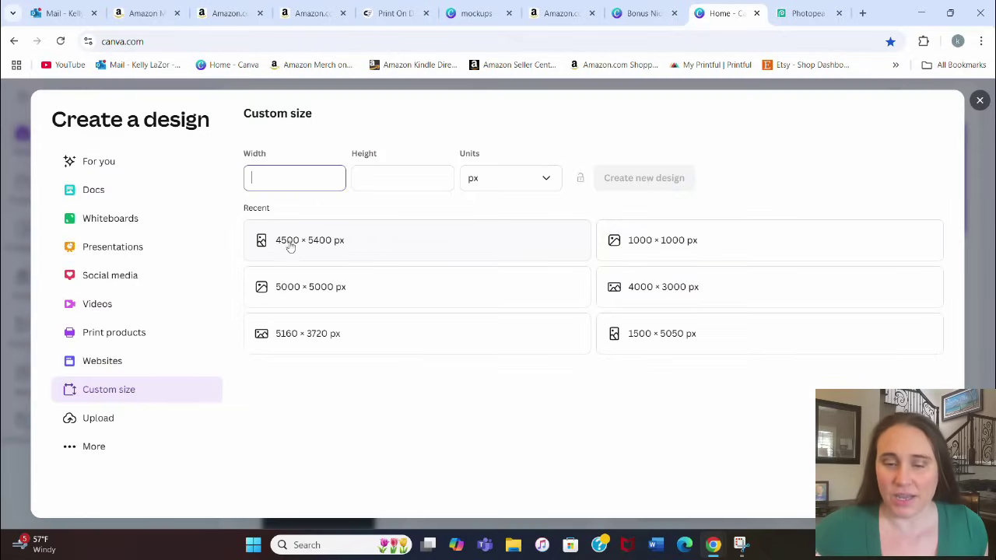
{"action": "left_click", "coordinate": [290, 244]}
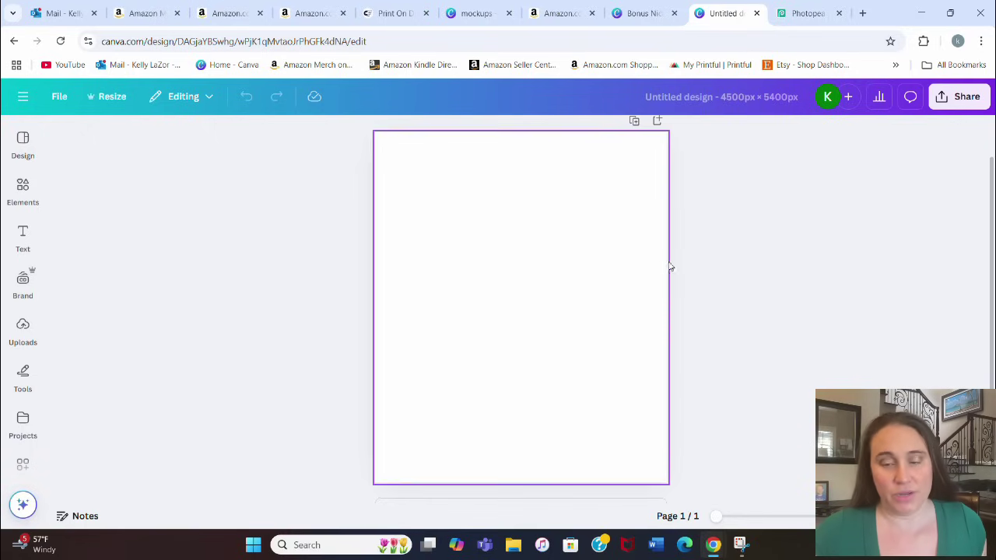
Step: Set the page background color to black
{"action": "left_click", "coordinate": [604, 276]}
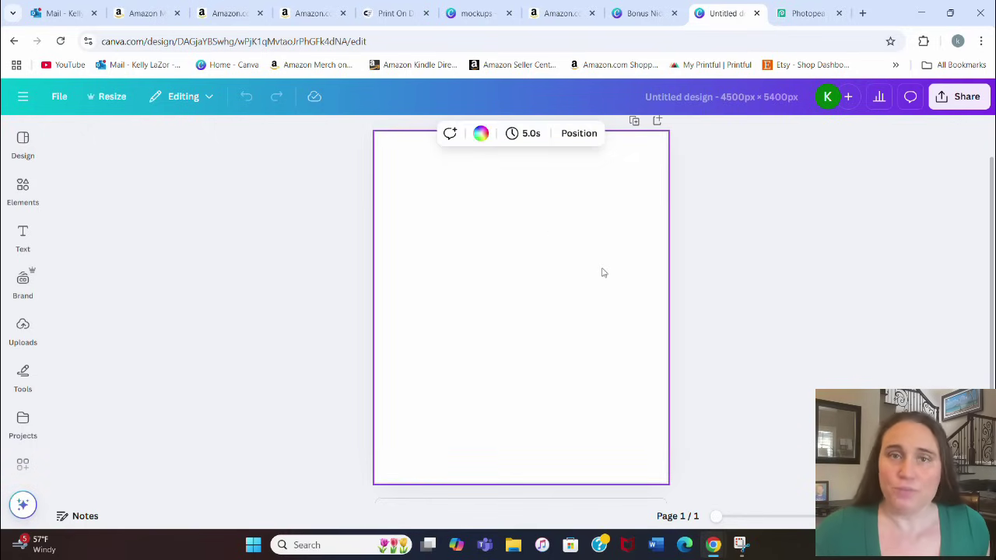
{"action": "left_click", "coordinate": [481, 135]}
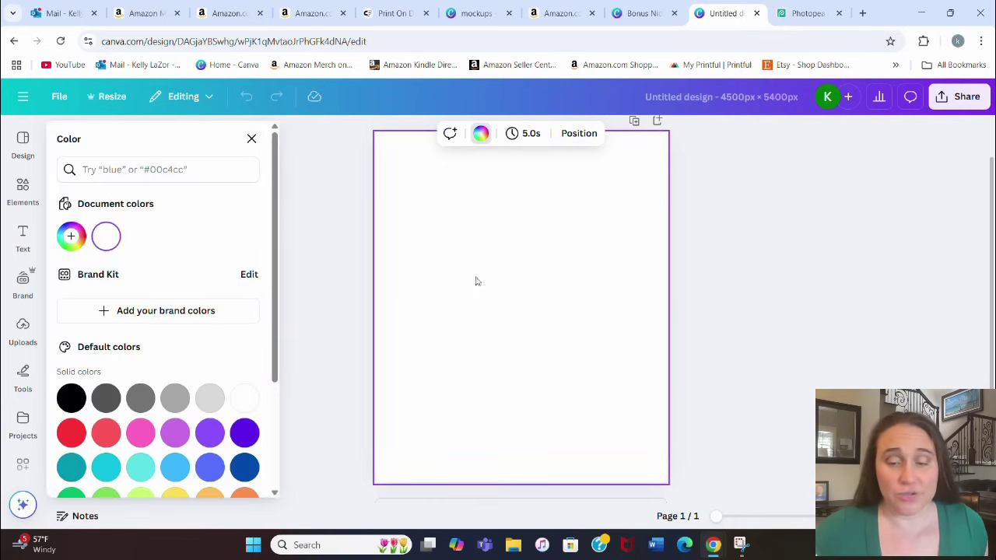
{"action": "left_click", "coordinate": [69, 399]}
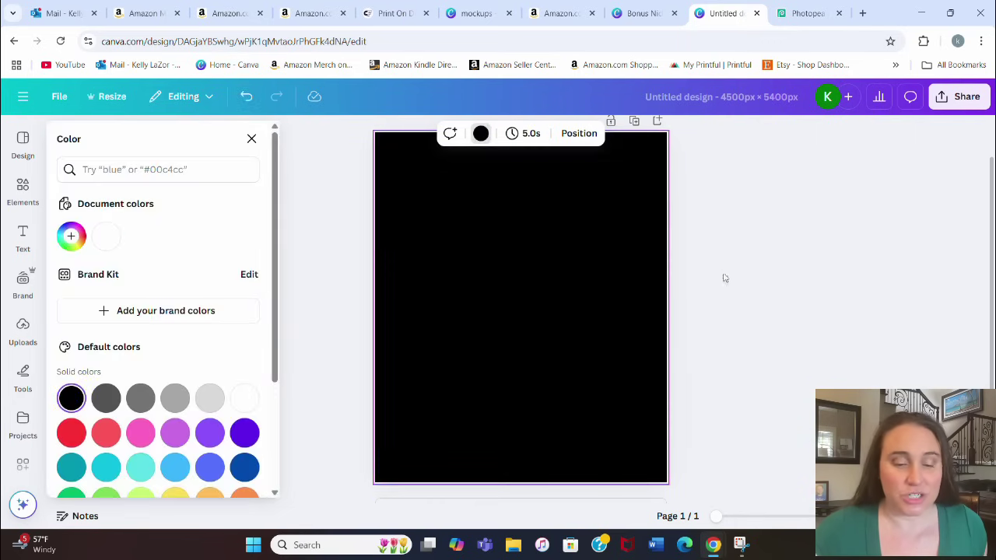
{"action": "key", "text": "Escape"}
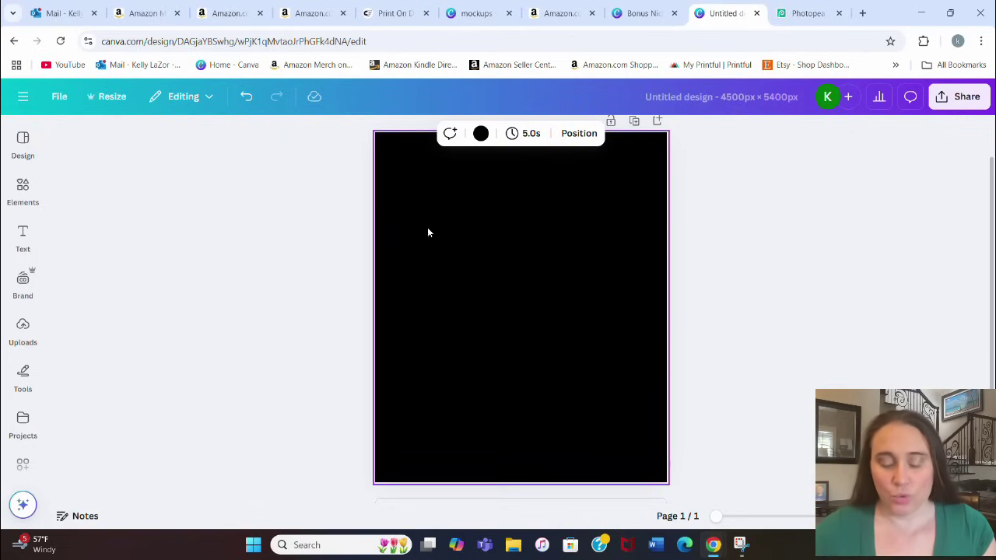
Step: Search the elements for "heartbeat" and add the red heartbeat line with a heart in the middle to the page
{"action": "left_click", "coordinate": [28, 231]}
{"action": "left_click", "coordinate": [23, 191]}
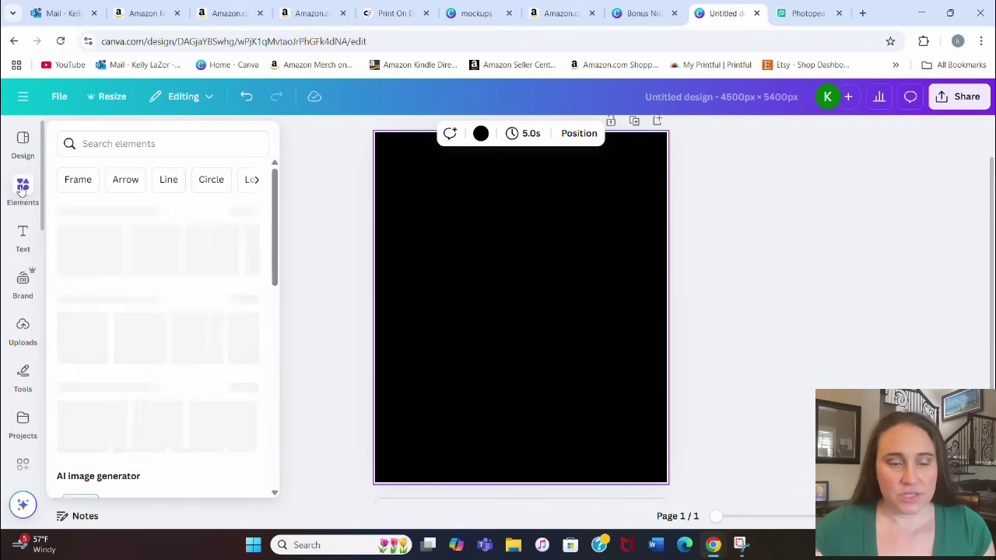
{"action": "left_click", "coordinate": [117, 138]}
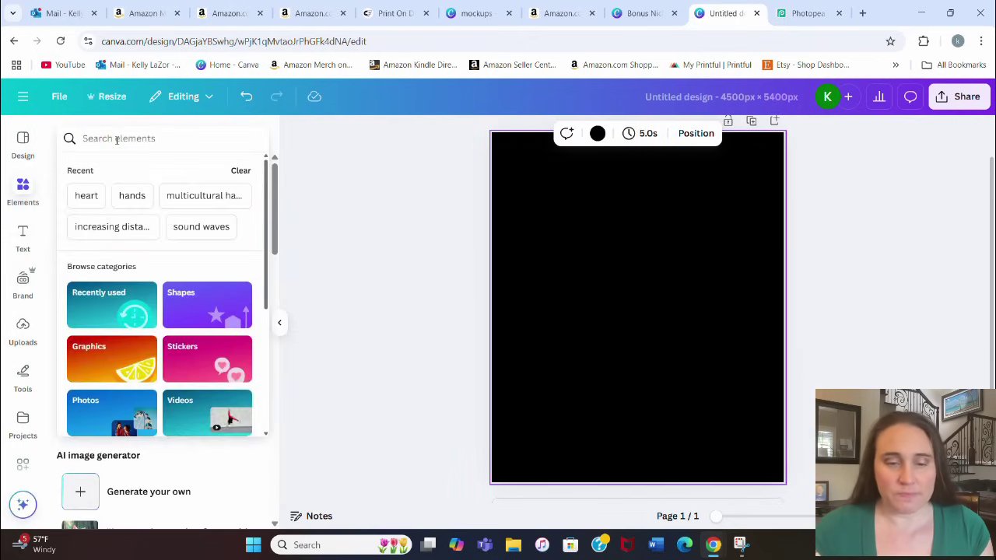
{"action": "type", "text": "heartbeat"}
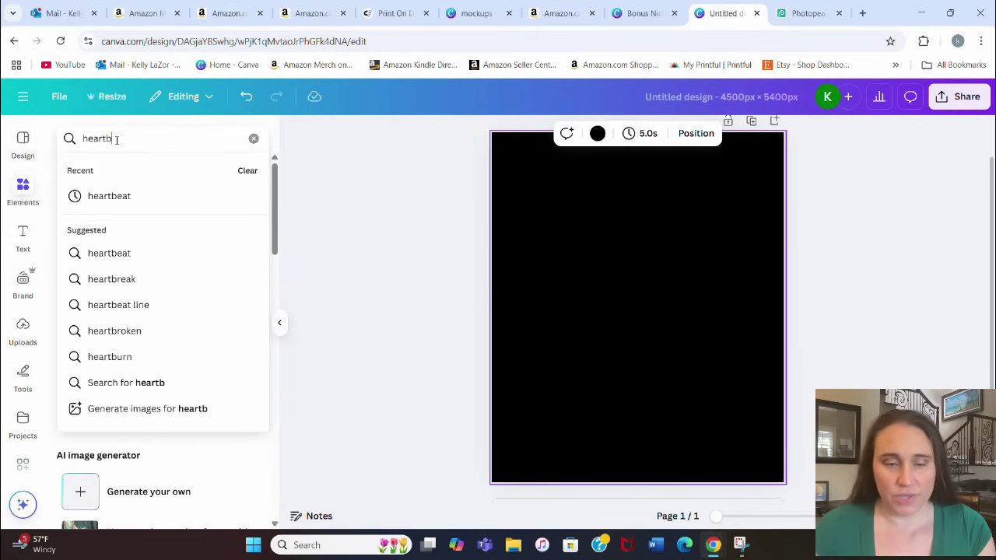
{"action": "key", "text": "Return"}
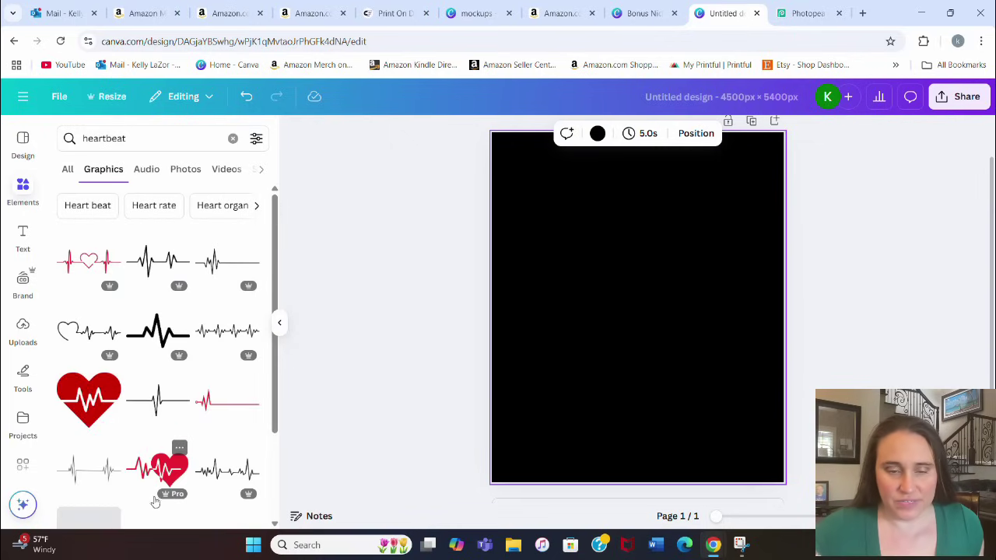
{"action": "left_click", "coordinate": [89, 262]}
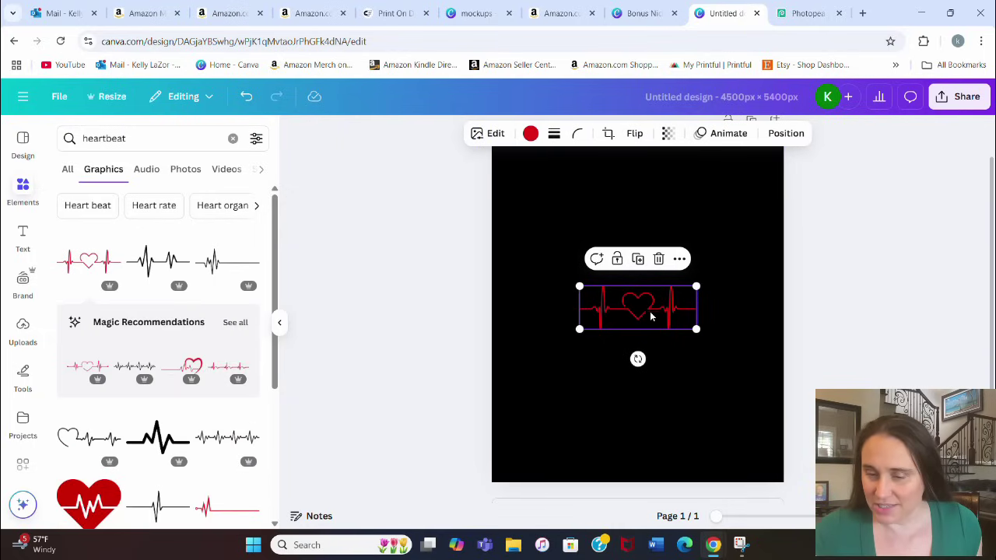
Step: Move the heartbeat graphic to the upper part of the page and enlarge it, centered, to nearly the full page width
{"action": "left_click_drag", "start_coordinate": [637, 312], "coordinate": [580, 209]}
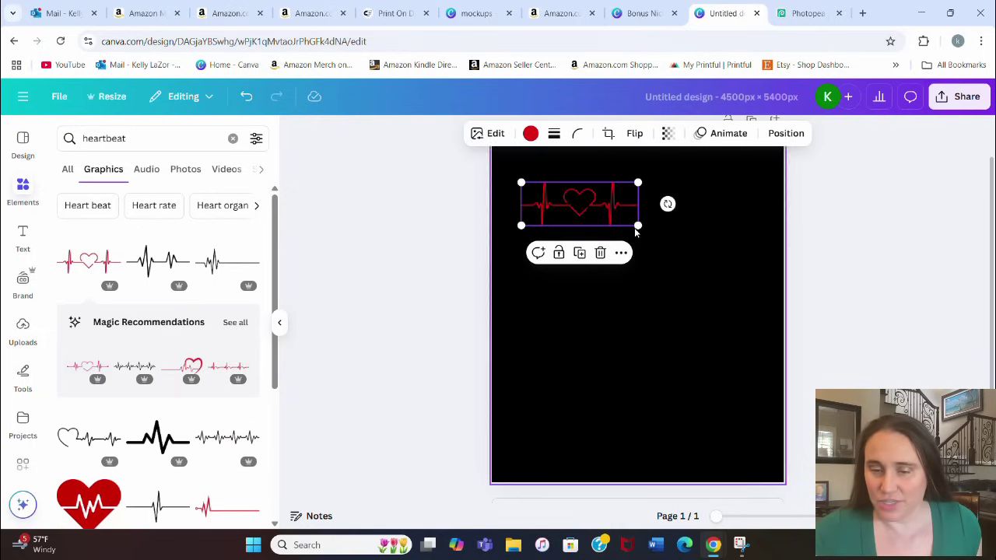
{"action": "left_click_drag", "start_coordinate": [638, 227], "coordinate": [748, 267]}
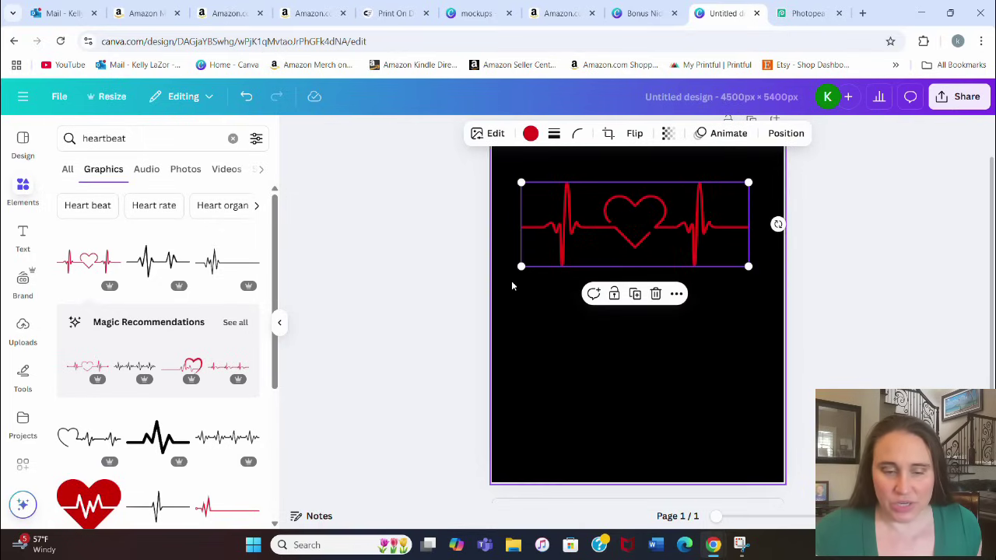
{"action": "left_click_drag", "start_coordinate": [620, 236], "coordinate": [615, 225]}
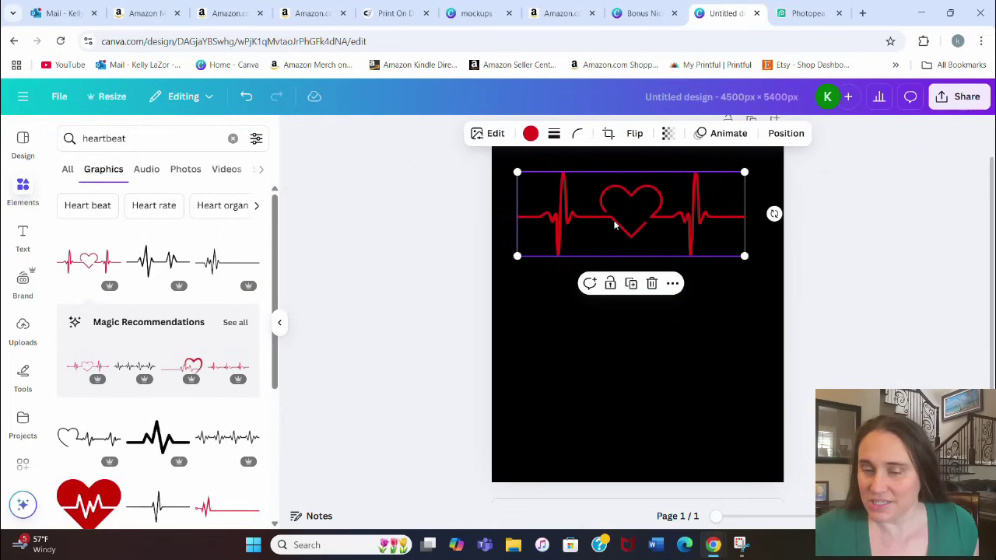
{"action": "left_click_drag", "start_coordinate": [745, 256], "coordinate": [766, 265]}
{"action": "left_click_drag", "start_coordinate": [712, 240], "coordinate": [707, 236]}
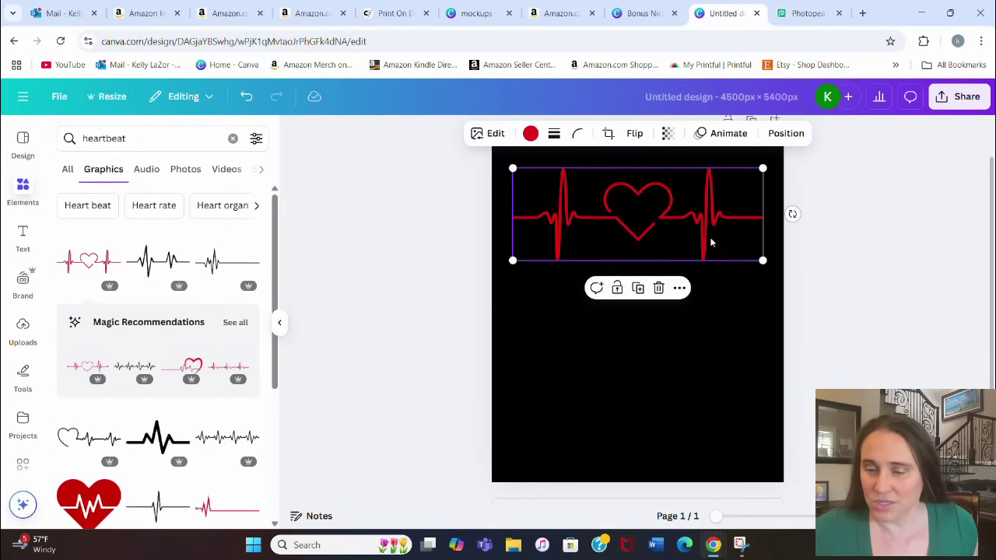
Step: Duplicate the heartbeat graphic and place the copy directly below the original
{"action": "left_click", "coordinate": [717, 355]}
{"action": "left_click", "coordinate": [674, 206]}
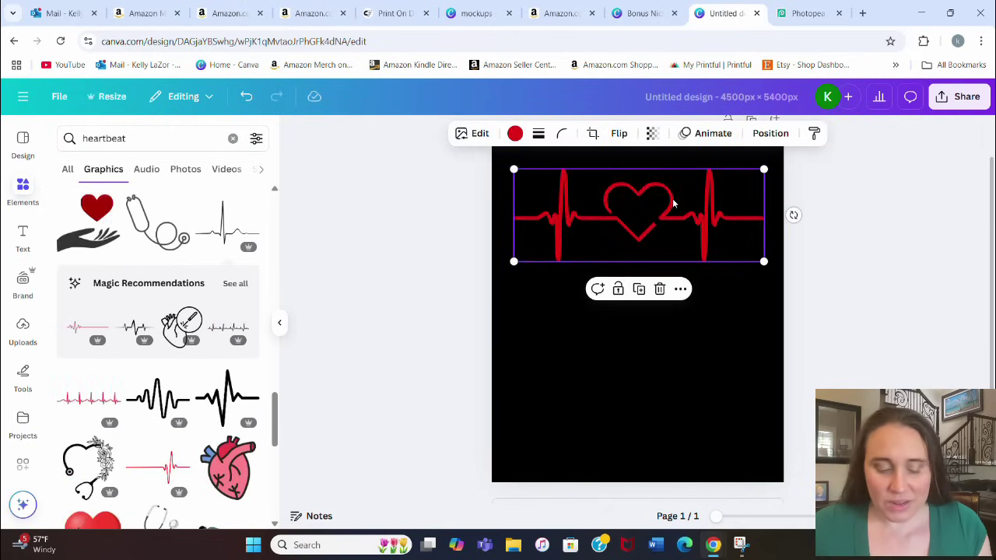
{"action": "left_click_drag", "start_coordinate": [674, 204], "coordinate": [673, 303]}
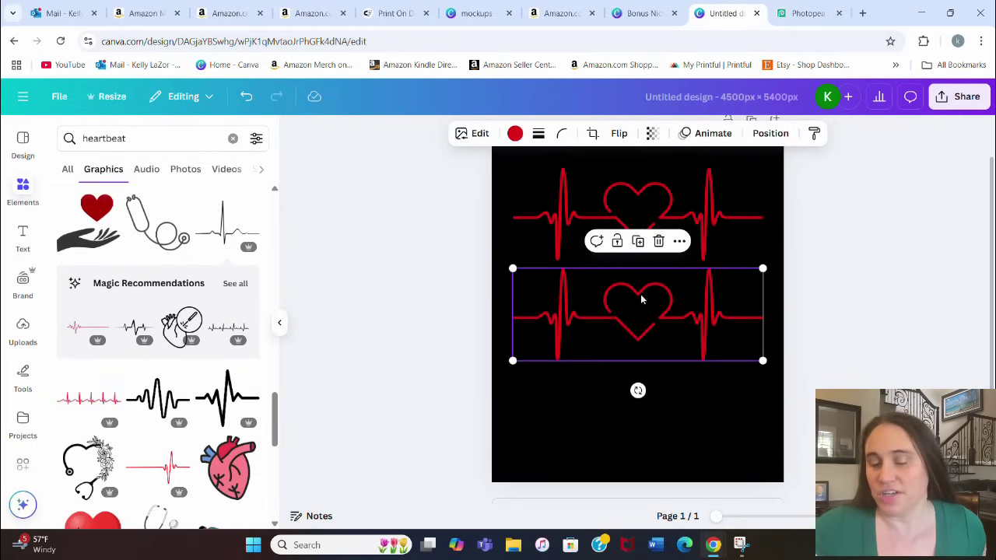
Step: Crop the upper heartbeat graphic so only the pulse to the left of the heart remains
{"action": "left_click", "coordinate": [664, 206]}
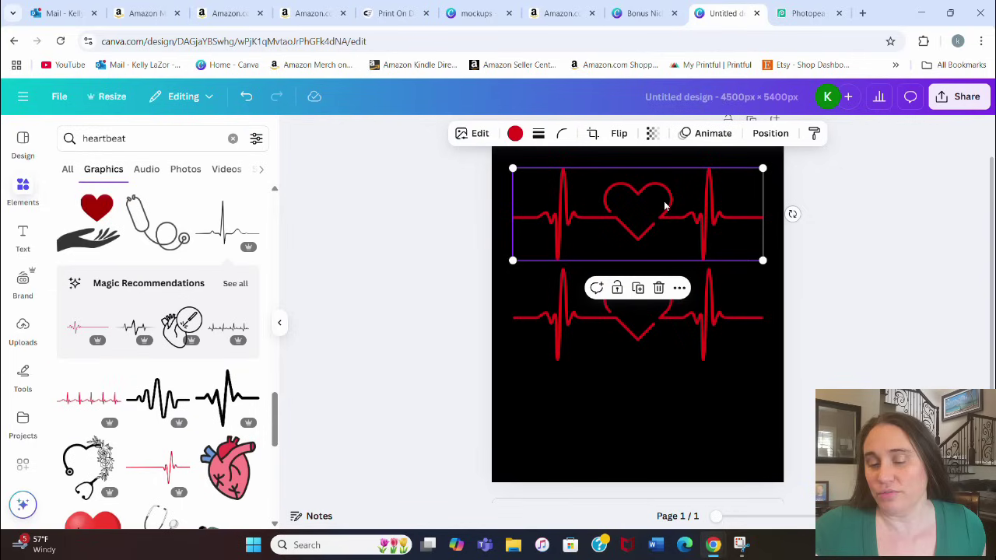
{"action": "left_click", "coordinate": [592, 136]}
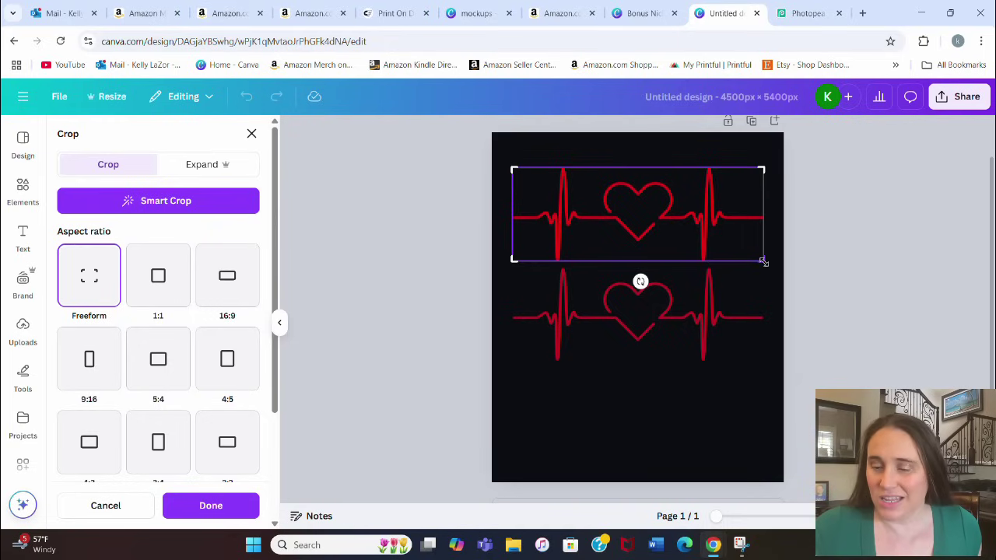
{"action": "left_click_drag", "start_coordinate": [763, 263], "coordinate": [598, 285]}
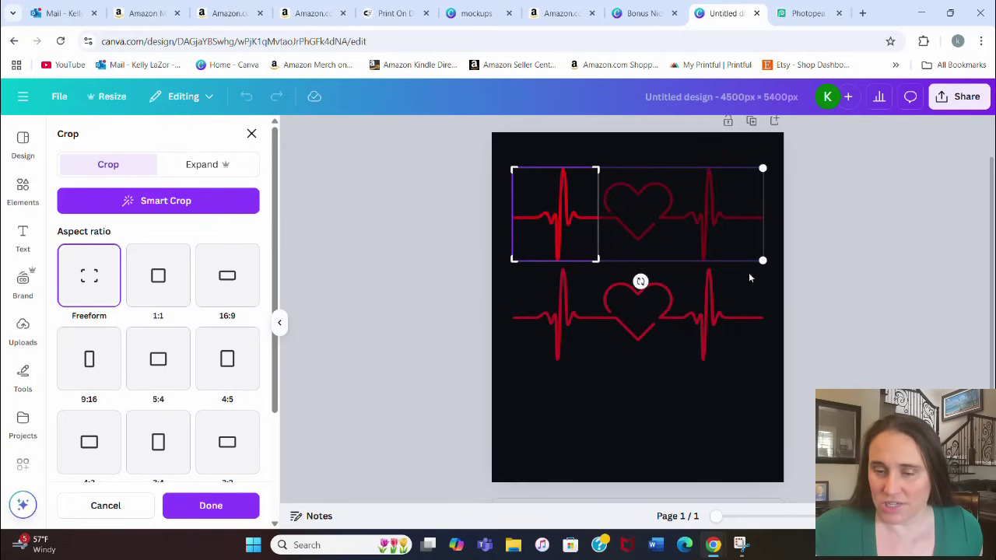
{"action": "left_click", "coordinate": [845, 265]}
{"action": "left_click", "coordinate": [845, 264]}
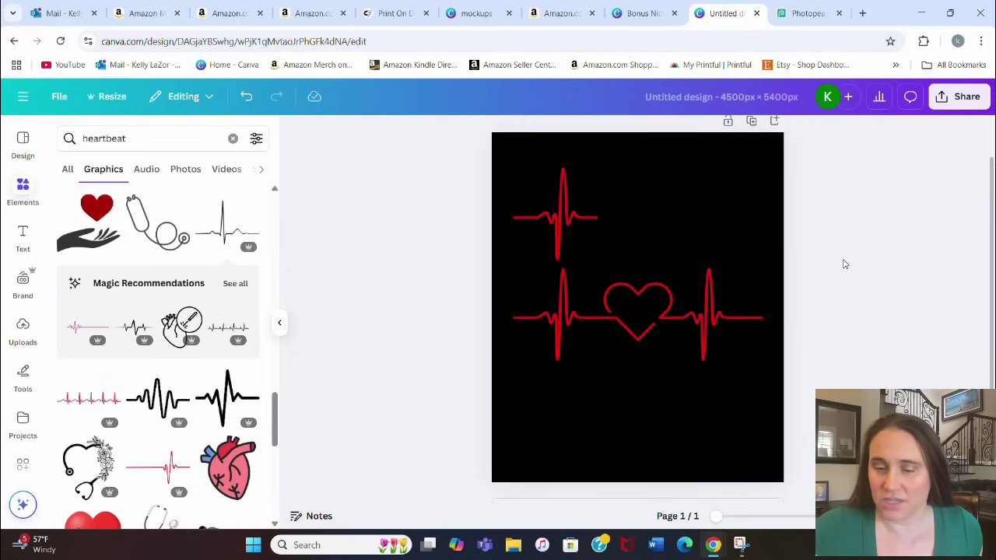
Step: Crop the lower heartbeat copy to the pulse right of the heart and move it up level with the left pulse
{"action": "left_click", "coordinate": [688, 324]}
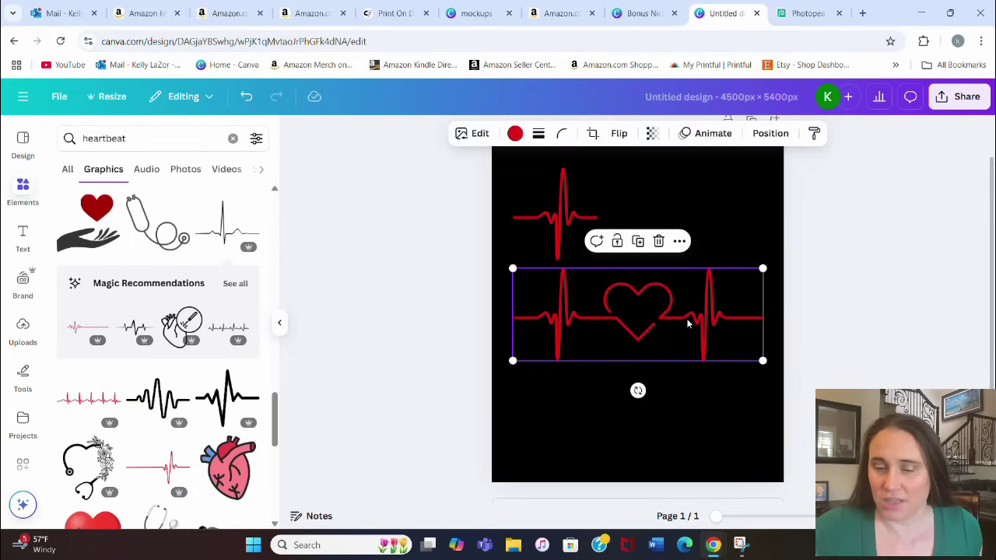
{"action": "left_click", "coordinate": [593, 134]}
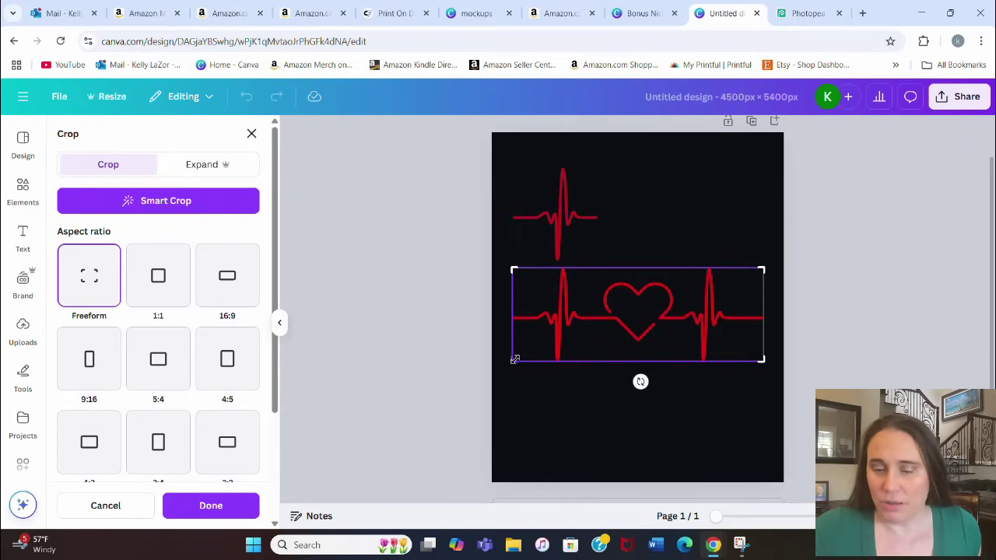
{"action": "left_click_drag", "start_coordinate": [516, 362], "coordinate": [678, 386]}
{"action": "left_click", "coordinate": [827, 322]}
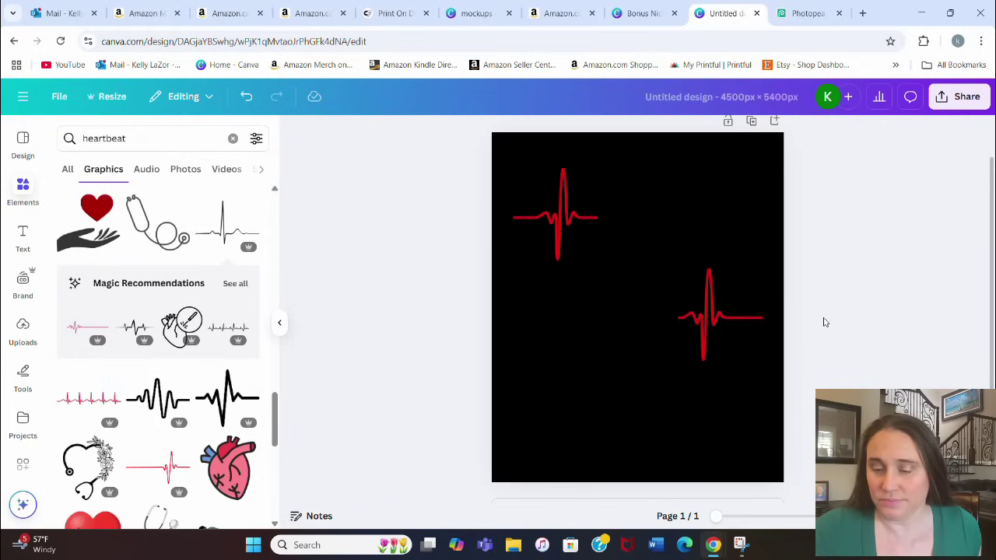
{"action": "left_click_drag", "start_coordinate": [703, 338], "coordinate": [707, 234]}
{"action": "left_click", "coordinate": [861, 297]}
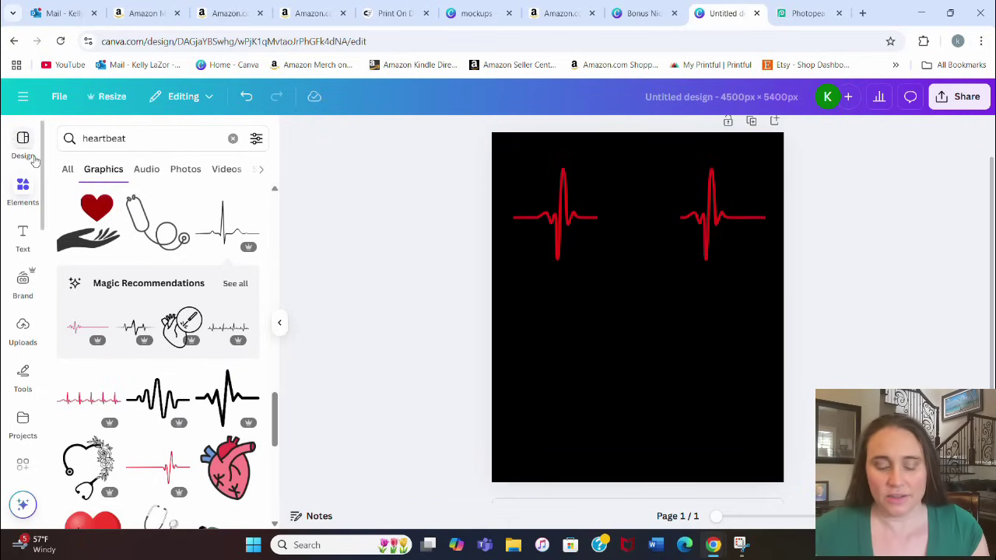
Step: Search the graphics for "cat outline"
{"action": "left_click", "coordinate": [128, 138]}
{"action": "type", "text": "ca"}
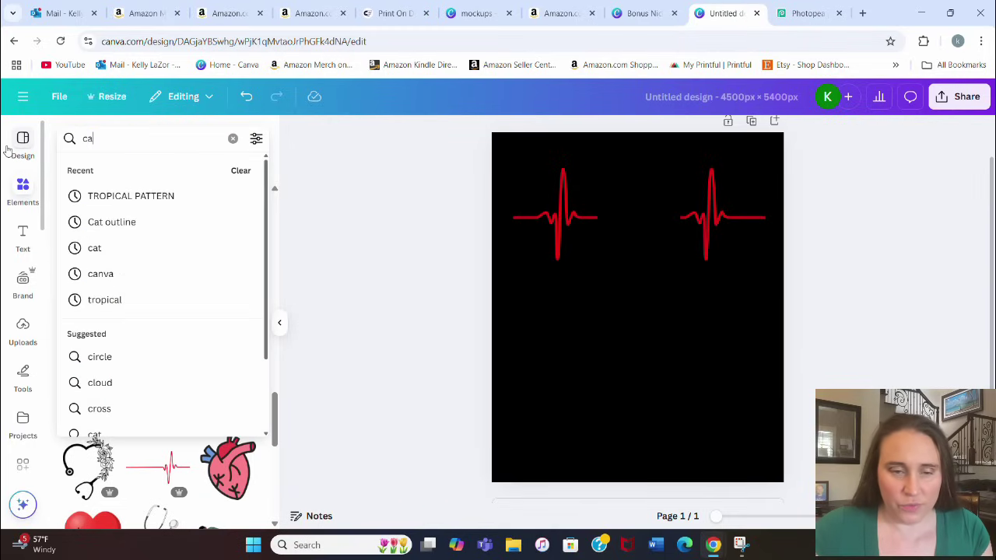
{"action": "type", "text": "t ou"}
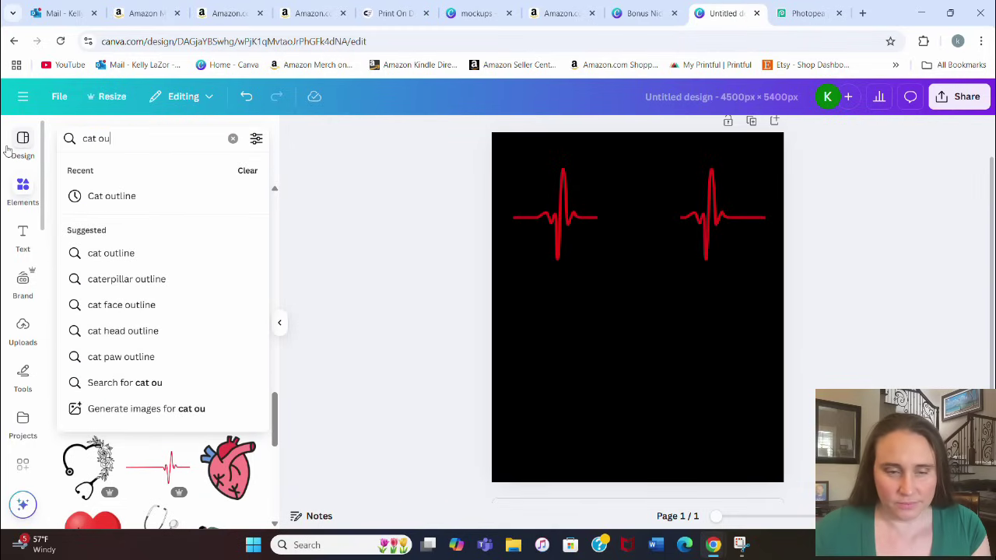
{"action": "type", "text": "tline"}
{"action": "key", "text": "Return"}
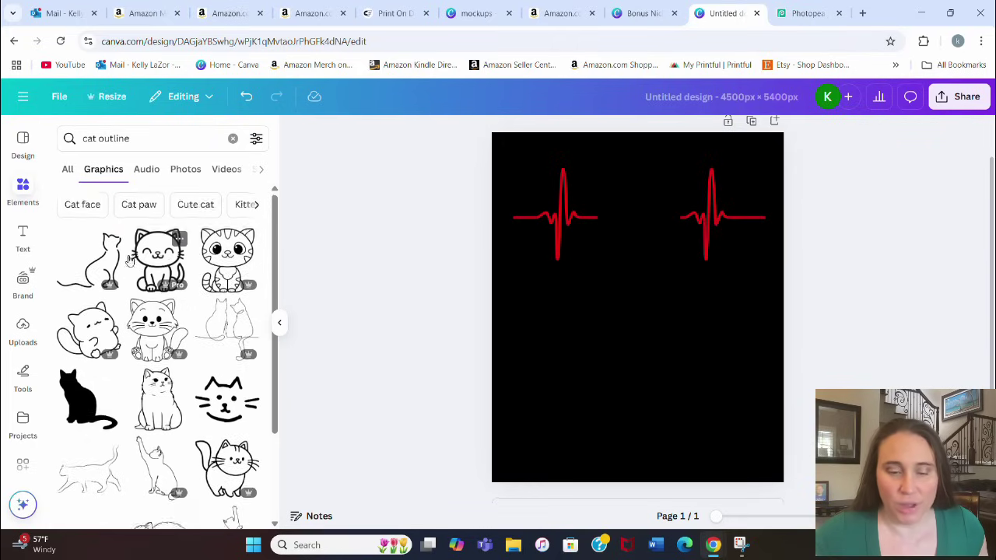
Step: Find the front-facing sitting cat outline with head stripes among the graphics and add it to the page
{"action": "scroll", "coordinate": [134, 260], "scroll_direction": "down", "scroll_amount": 2}
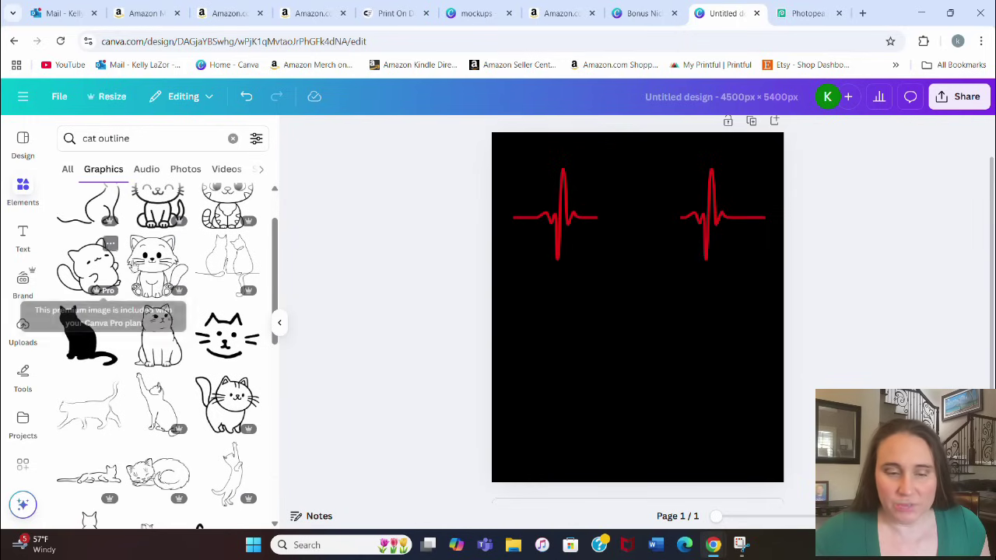
{"action": "scroll", "coordinate": [167, 288], "scroll_direction": "down", "scroll_amount": 1}
{"action": "scroll", "coordinate": [159, 272], "scroll_direction": "up", "scroll_amount": 1}
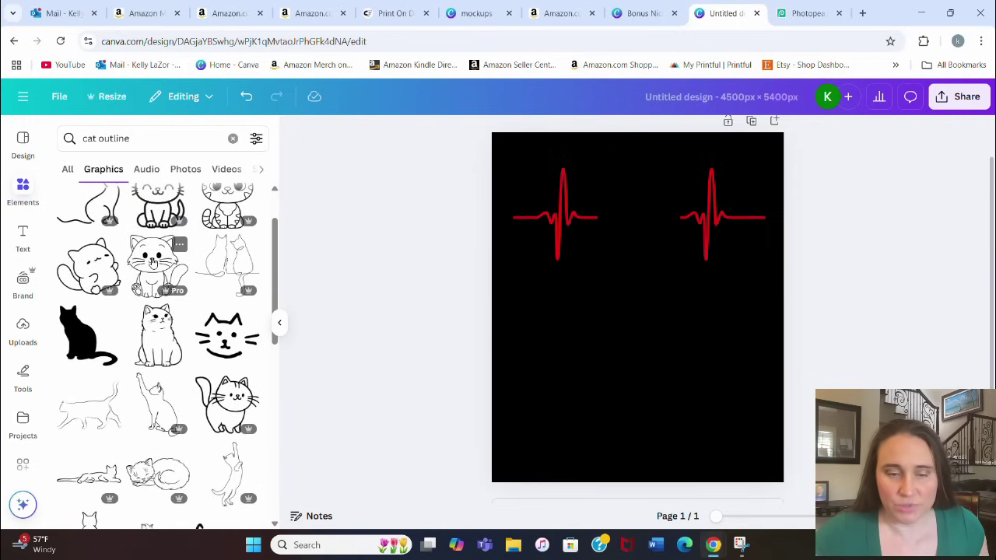
{"action": "scroll", "coordinate": [154, 248], "scroll_direction": "down", "scroll_amount": 4}
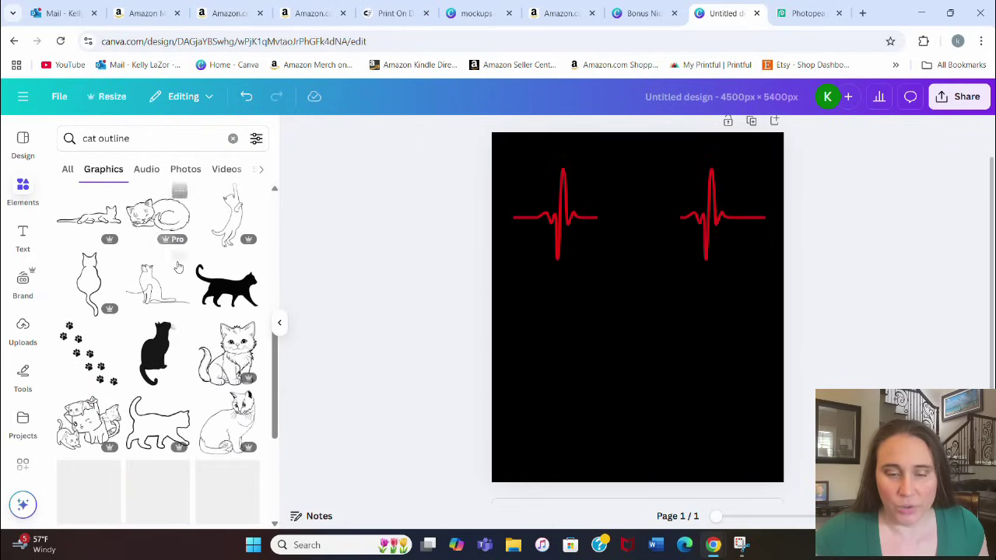
{"action": "scroll", "coordinate": [208, 354], "scroll_direction": "down", "scroll_amount": 3}
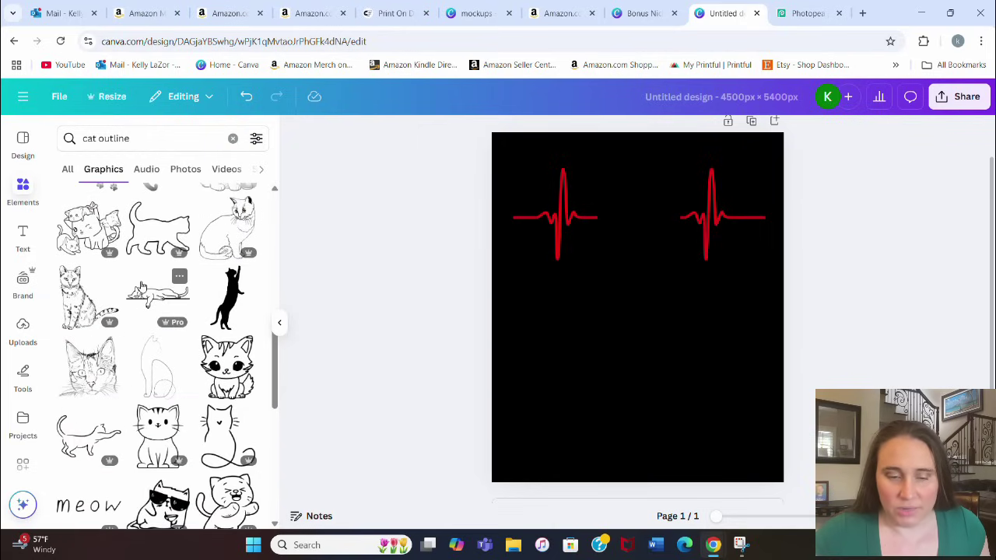
{"action": "scroll", "coordinate": [121, 427], "scroll_direction": "down", "scroll_amount": 1}
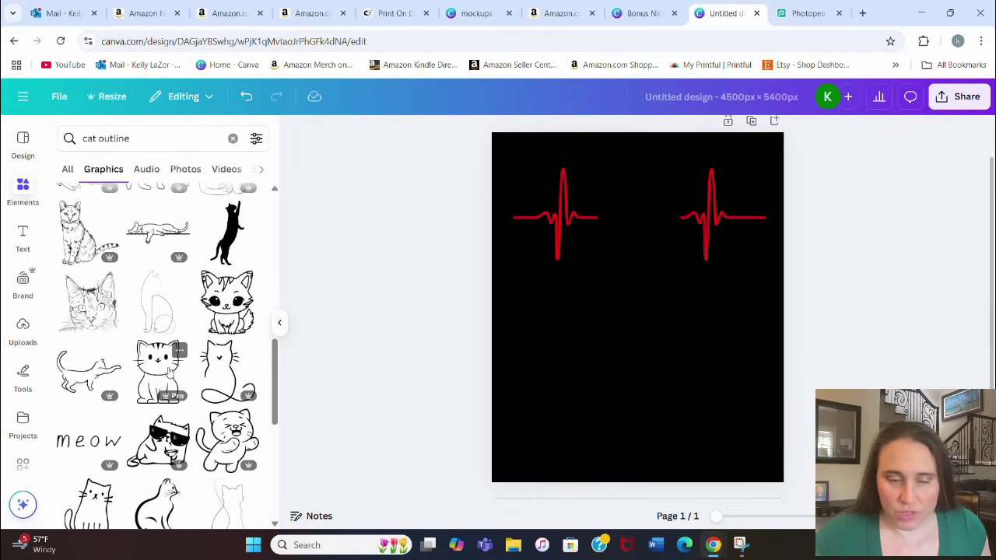
{"action": "left_click", "coordinate": [162, 373]}
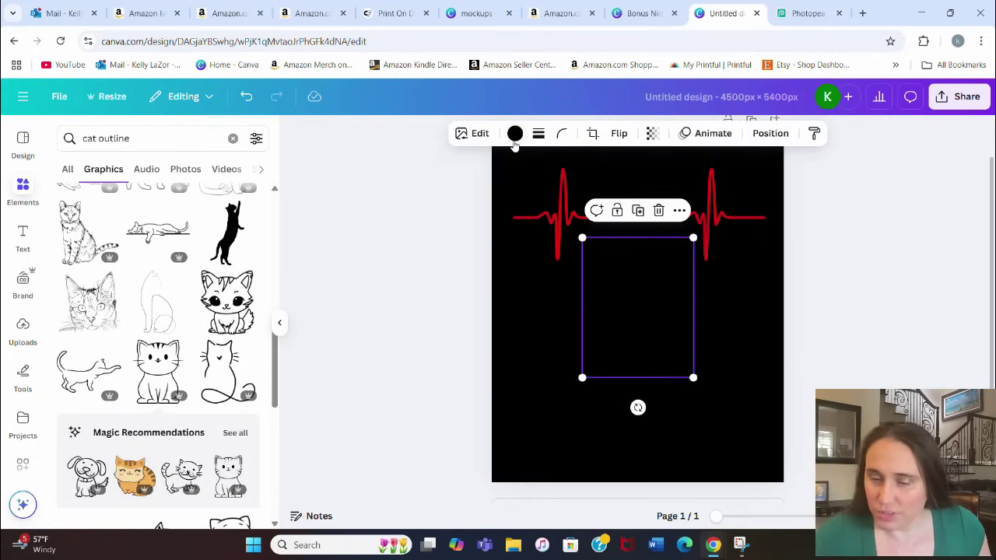
Step: Recolor the front-facing cat outline with the same red as the heartbeat lines
{"action": "left_click", "coordinate": [515, 133]}
{"action": "left_click", "coordinate": [151, 227]}
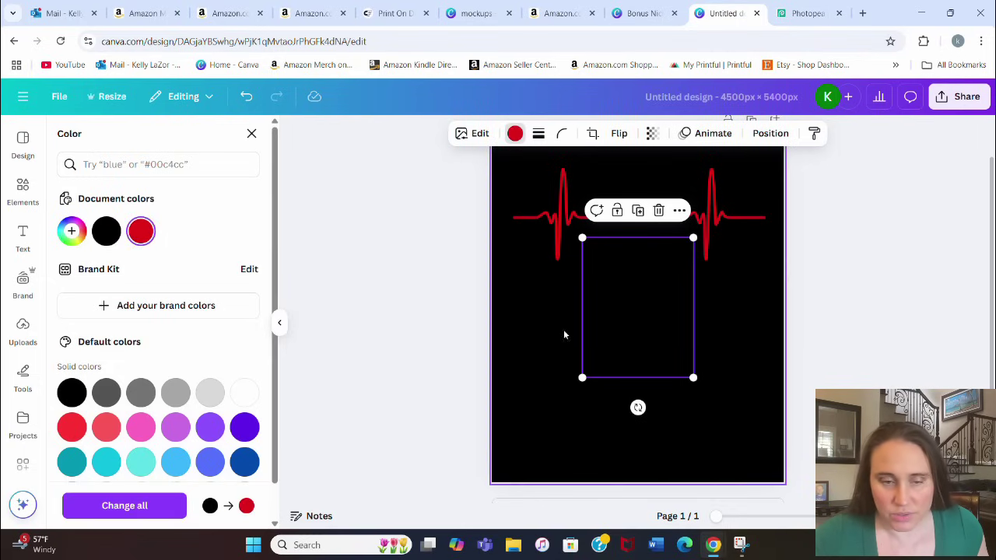
{"action": "left_click", "coordinate": [705, 329]}
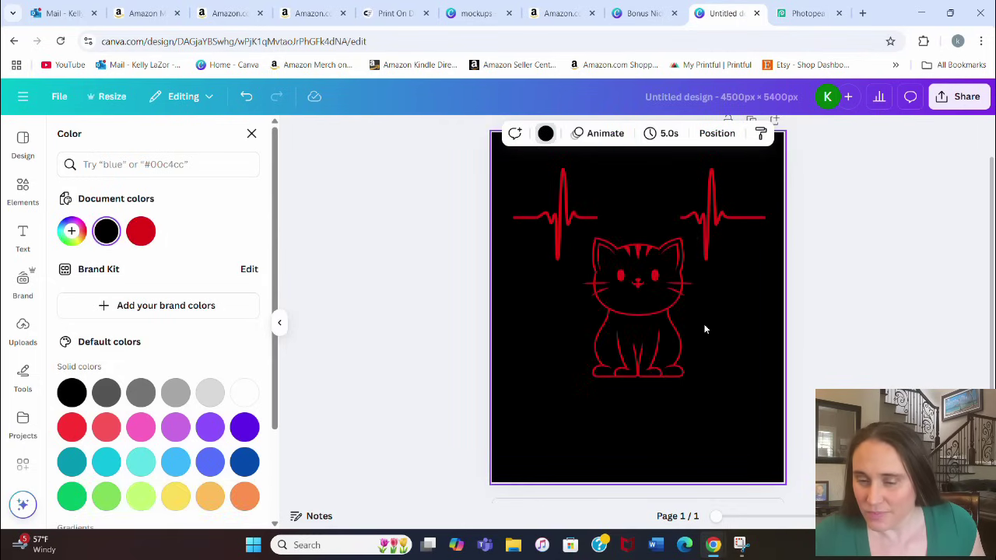
Step: Resize the front-facing cat and move it up between the two pulses so its head meets the heartbeat lines
{"action": "left_click", "coordinate": [687, 374]}
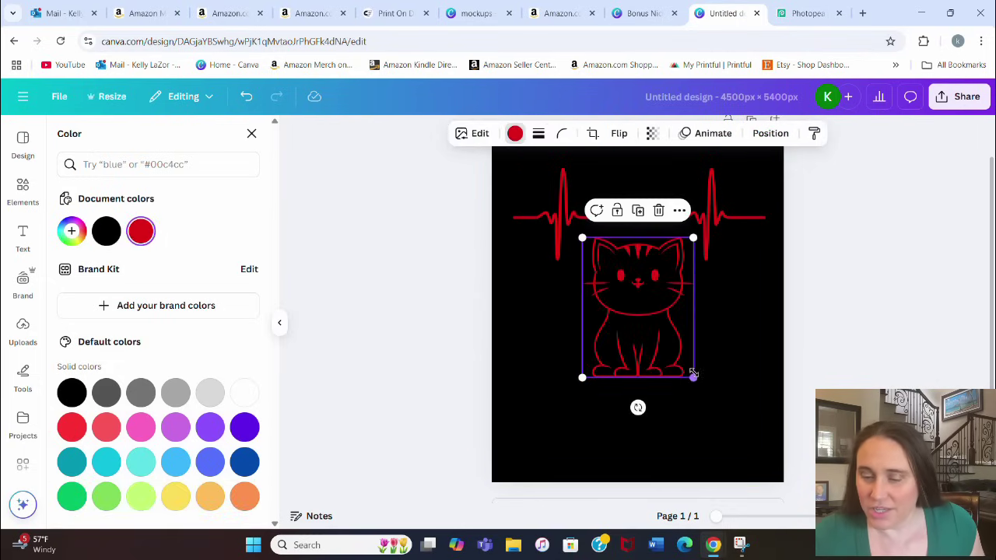
{"action": "left_click_drag", "start_coordinate": [692, 378], "coordinate": [676, 371]}
{"action": "left_click_drag", "start_coordinate": [646, 338], "coordinate": [654, 277]}
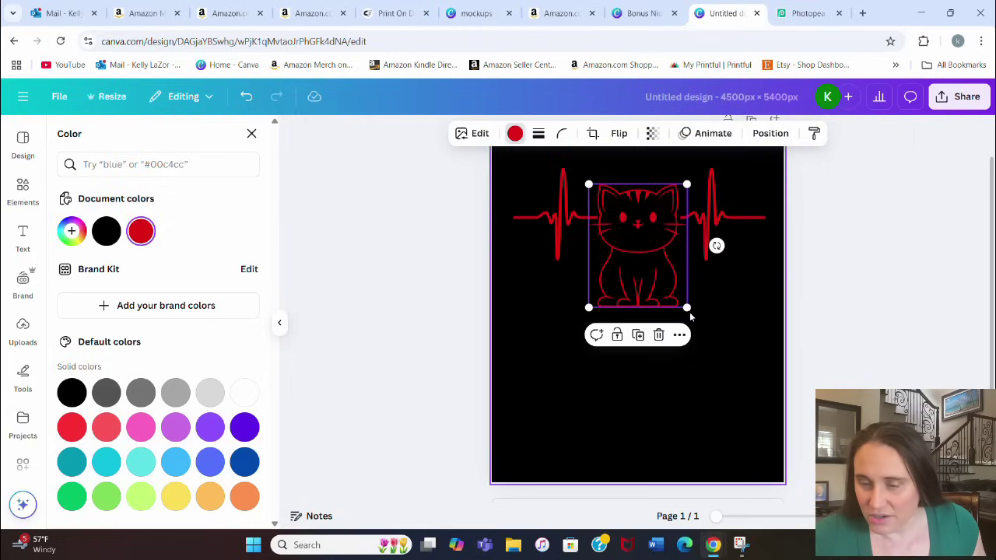
{"action": "left_click_drag", "start_coordinate": [686, 308], "coordinate": [693, 314]}
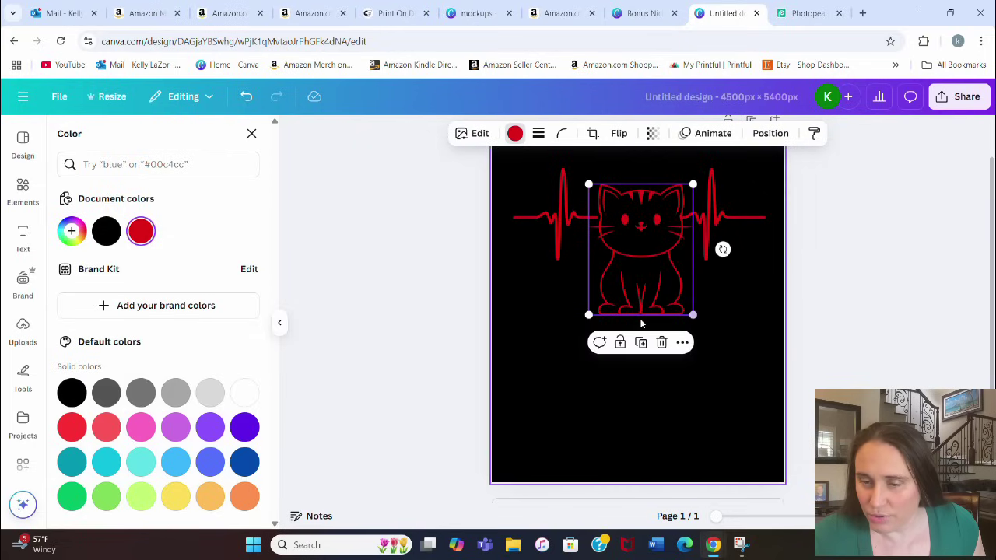
{"action": "left_click_drag", "start_coordinate": [587, 315], "coordinate": [581, 316]}
{"action": "left_click", "coordinate": [752, 328]}
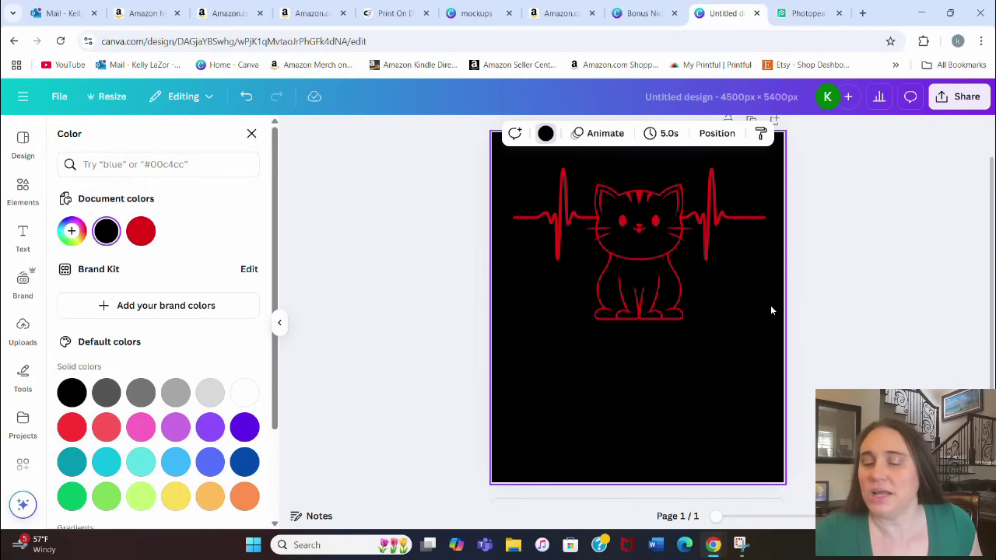
Step: Crop the front-facing cat to the upper half of its head and nudge it up to meet the heartbeat lines
{"action": "left_click", "coordinate": [639, 235]}
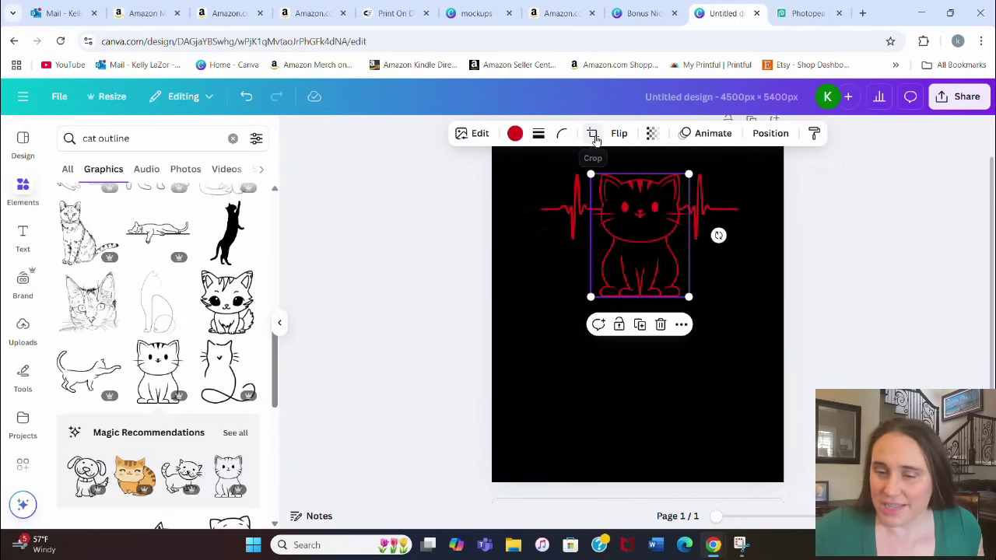
{"action": "left_click", "coordinate": [594, 135]}
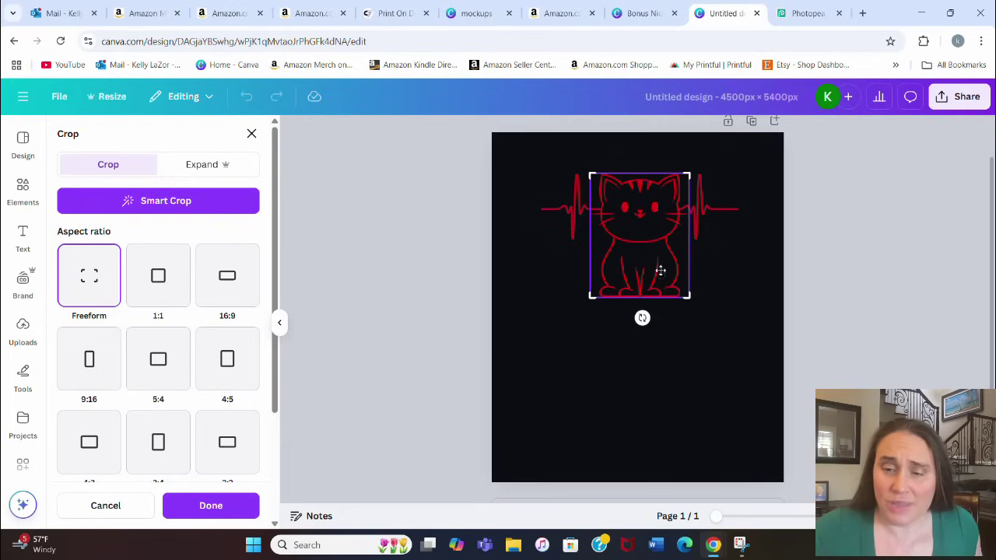
{"action": "left_click_drag", "start_coordinate": [692, 298], "coordinate": [733, 218]}
{"action": "left_click", "coordinate": [704, 290]}
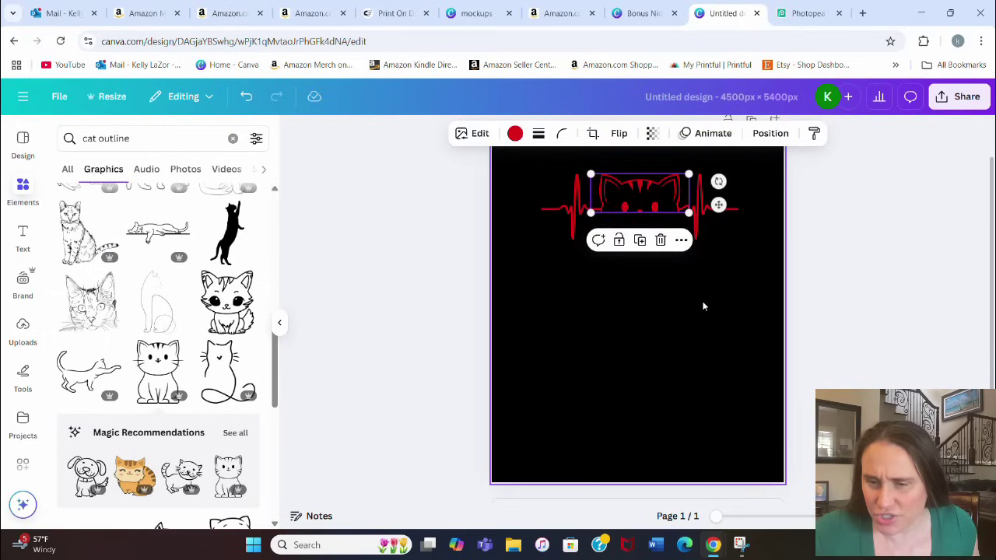
{"action": "left_click", "coordinate": [698, 333]}
{"action": "left_click", "coordinate": [652, 194]}
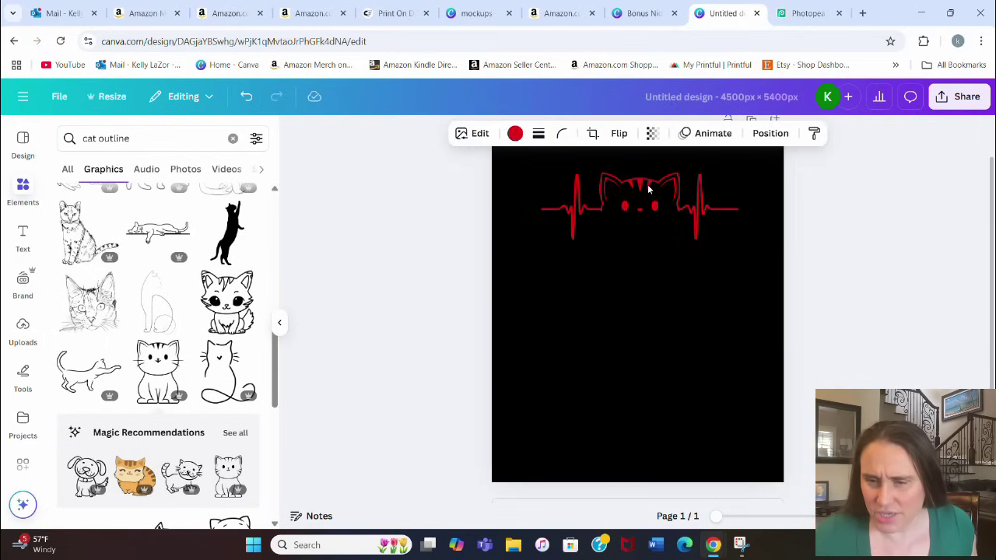
{"action": "left_click", "coordinate": [650, 190]}
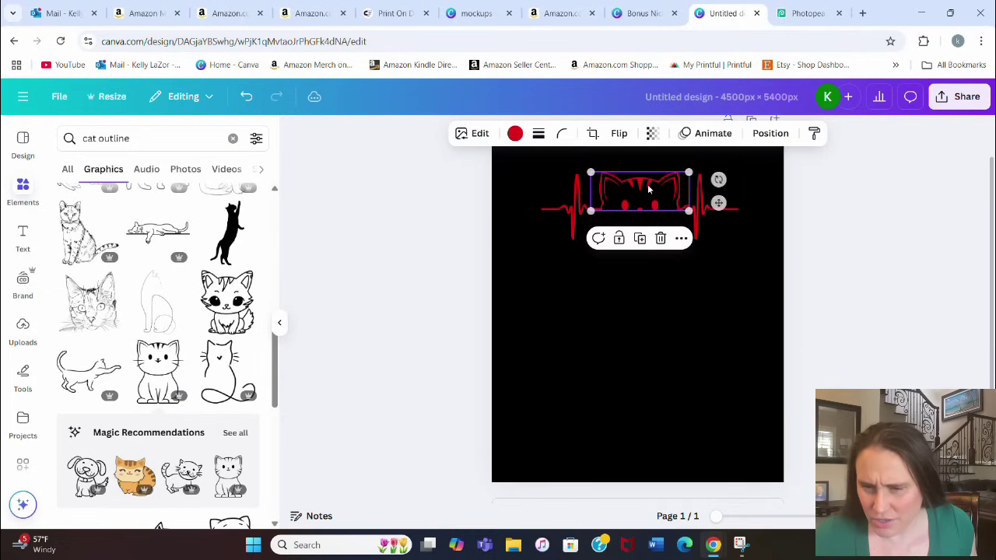
{"action": "left_click", "coordinate": [654, 306]}
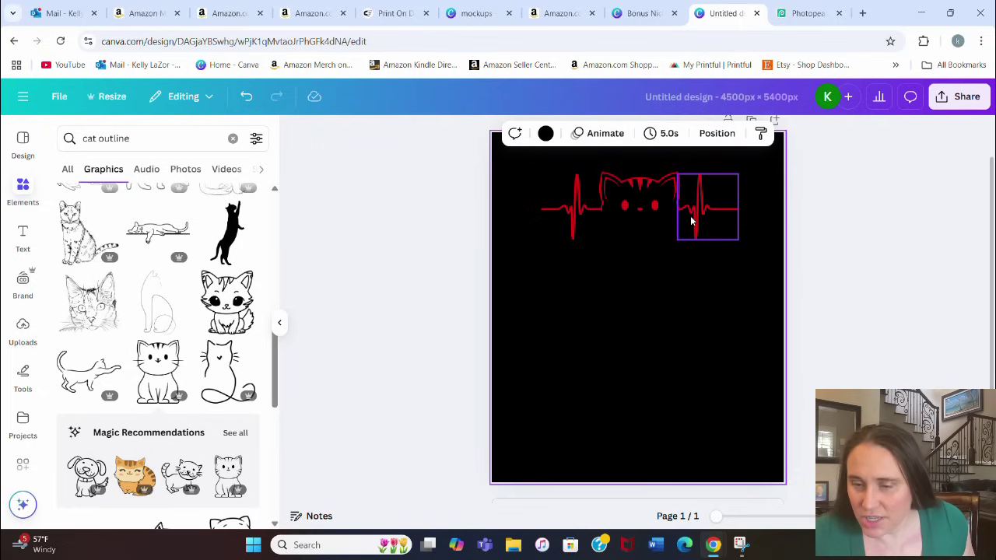
Step: Crop a small piece off the right end of the left pulse where it meets the cat head
{"action": "left_click", "coordinate": [569, 225]}
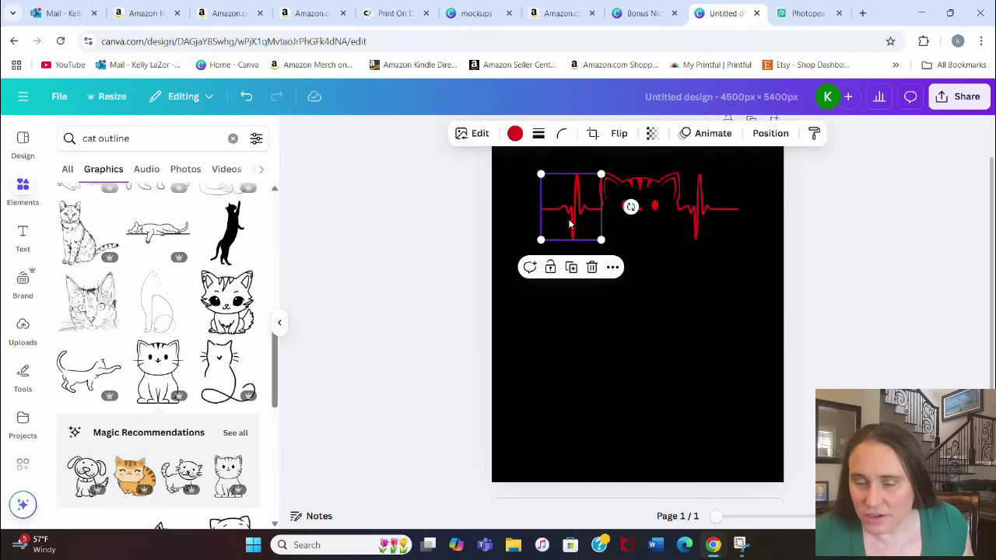
{"action": "left_click", "coordinate": [592, 133]}
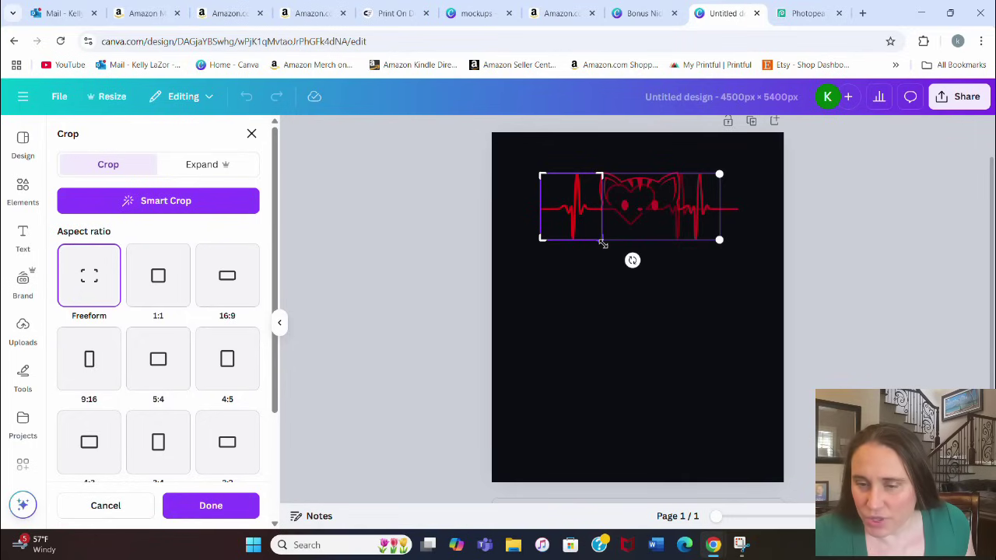
{"action": "left_click_drag", "start_coordinate": [601, 244], "coordinate": [597, 243]}
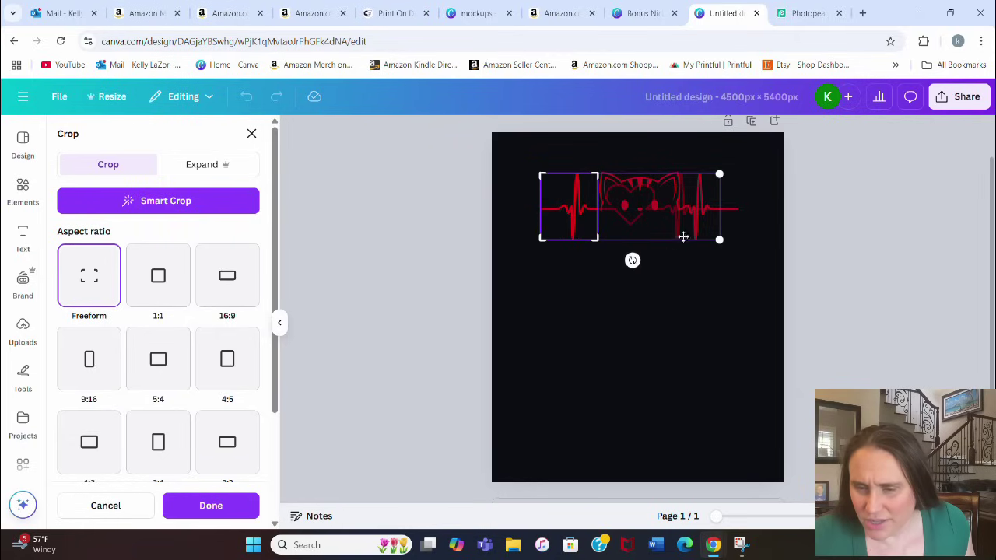
{"action": "left_click", "coordinate": [675, 291]}
{"action": "left_click", "coordinate": [671, 295]}
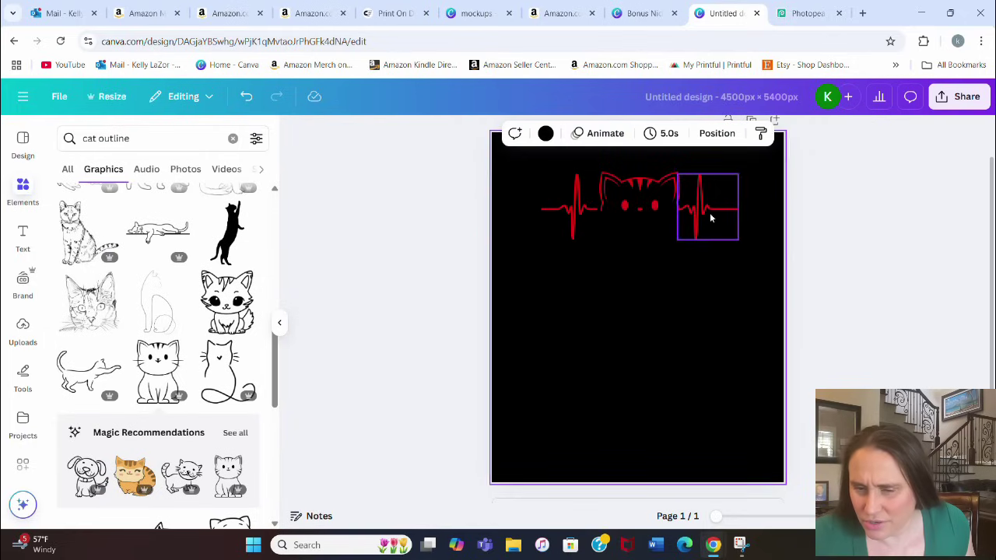
Step: Shift the cat head and the right pulse slightly left so they join the left pulse in one continuous line
{"action": "left_click", "coordinate": [710, 212]}
{"action": "left_click", "coordinate": [769, 204]}
{"action": "scroll", "coordinate": [769, 205], "scroll_direction": "up", "scroll_amount": 2}
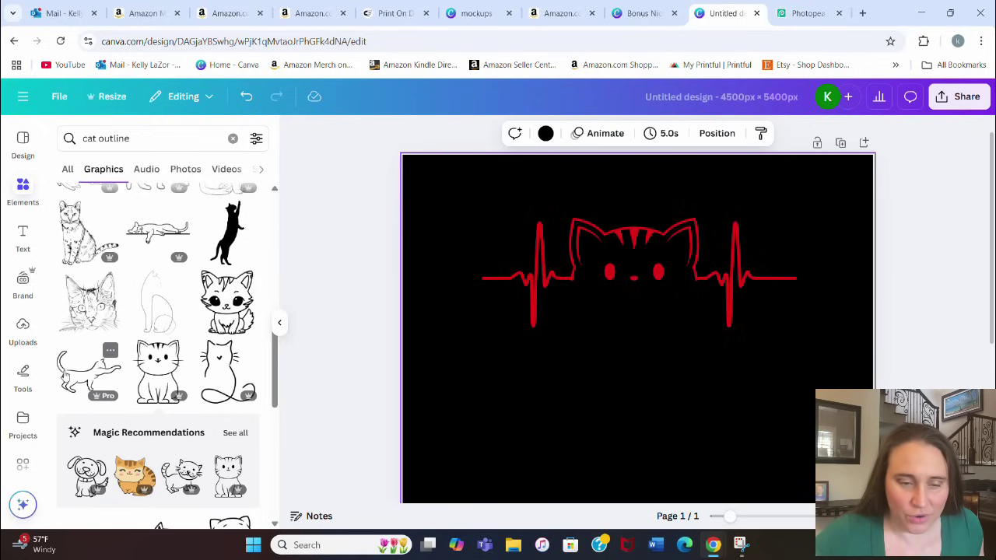
Step: Find the side-view sitting cat outline with a raised, curved tail, add it to the page and color it red
{"action": "scroll", "coordinate": [62, 339], "scroll_direction": "down", "scroll_amount": 3}
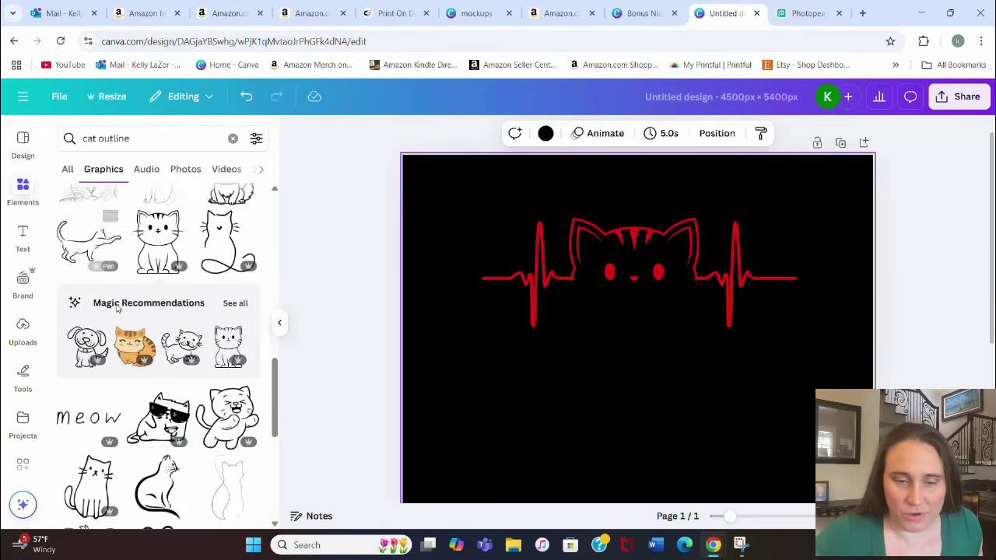
{"action": "scroll", "coordinate": [122, 296], "scroll_direction": "down", "scroll_amount": 4}
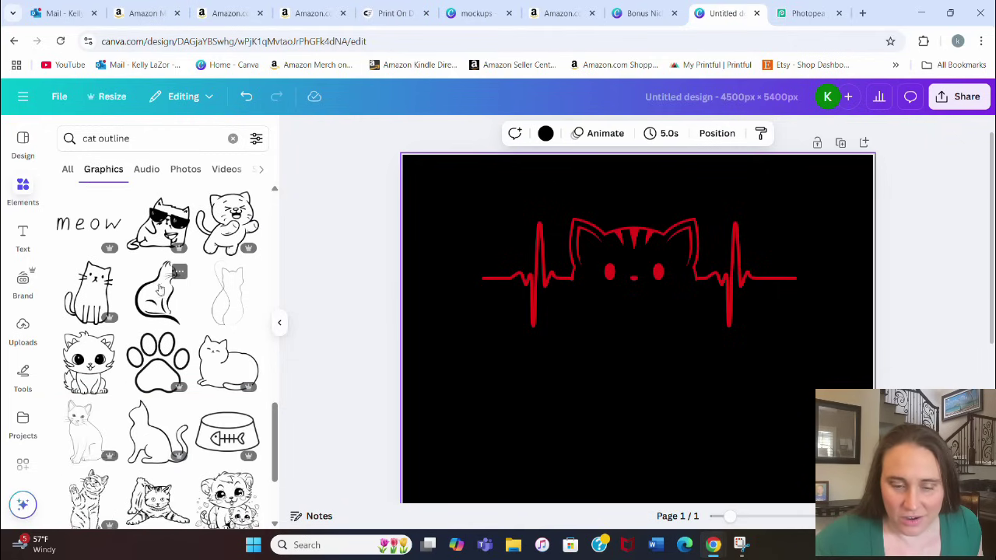
{"action": "scroll", "coordinate": [159, 290], "scroll_direction": "down", "scroll_amount": 3}
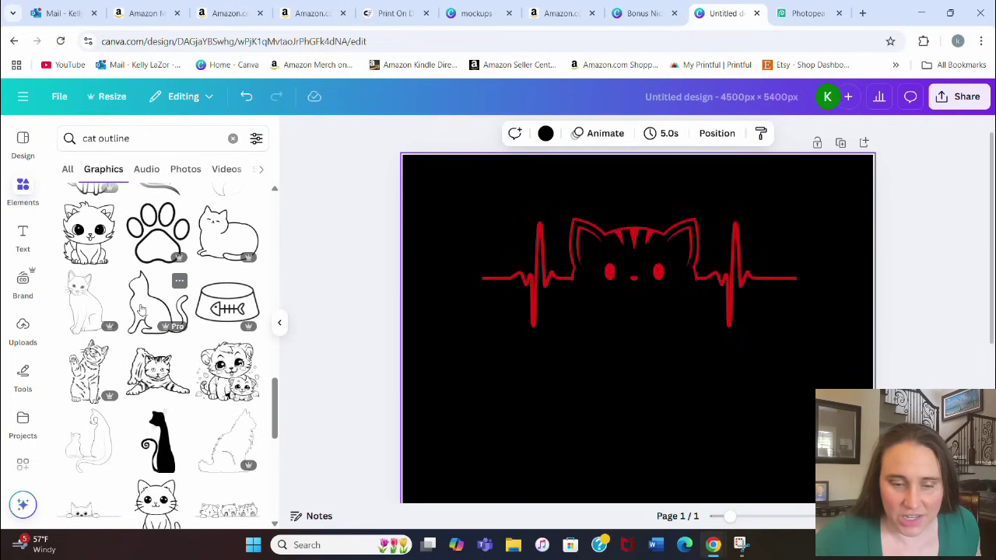
{"action": "left_click", "coordinate": [140, 309]}
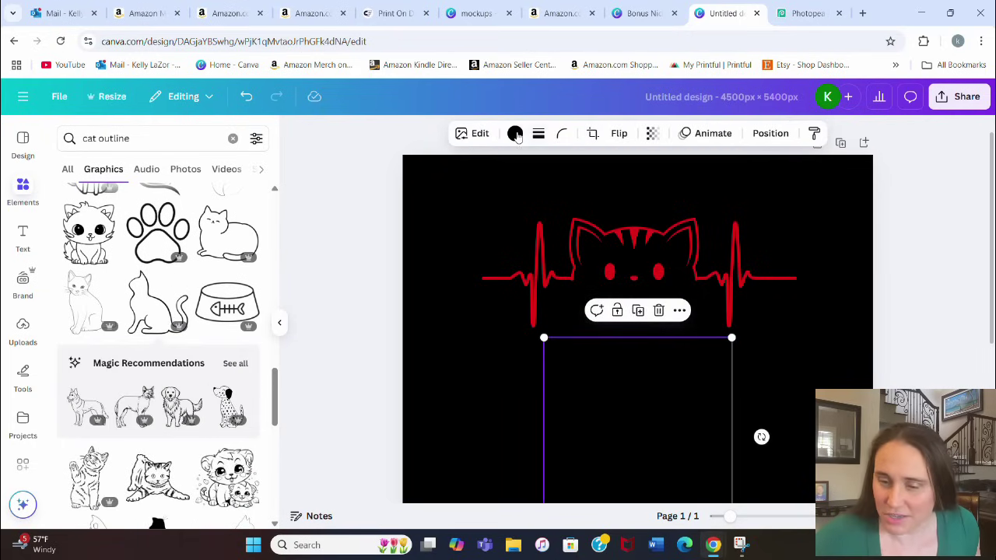
{"action": "left_click", "coordinate": [515, 133]}
{"action": "left_click", "coordinate": [141, 231]}
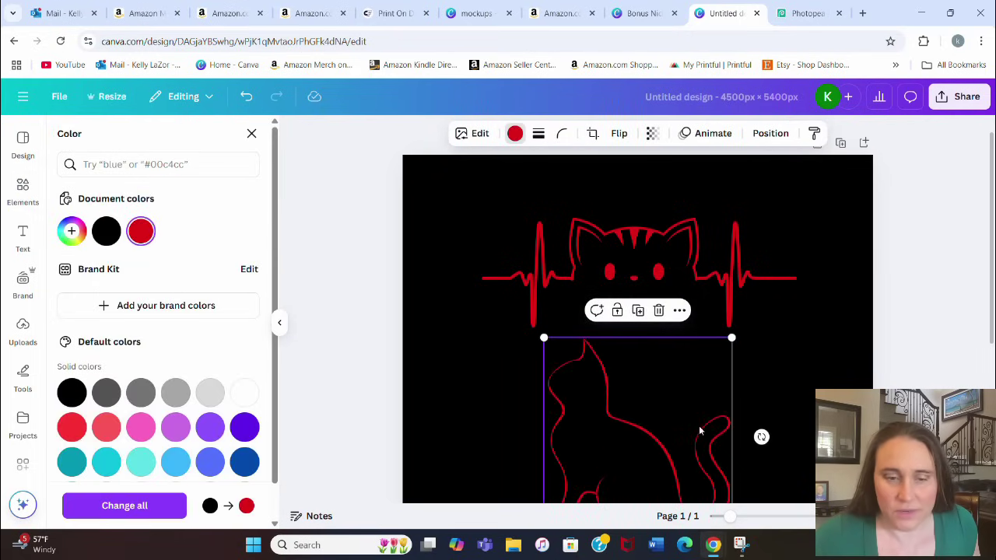
Step: Move the side-view cat up over the right pulse and scale it down slightly
{"action": "left_click_drag", "start_coordinate": [700, 431], "coordinate": [688, 384]}
{"action": "left_click_drag", "start_coordinate": [634, 431], "coordinate": [695, 282]}
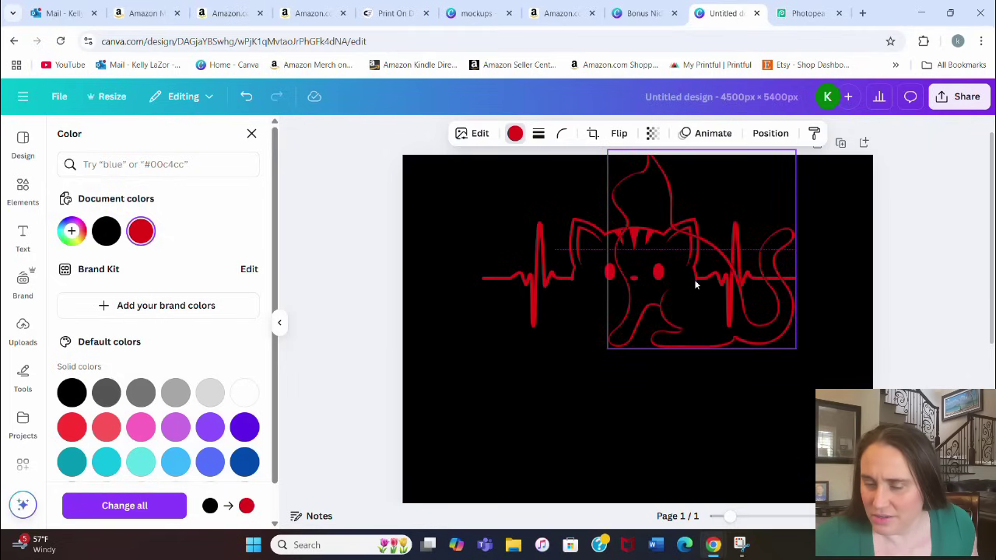
{"action": "left_click_drag", "start_coordinate": [697, 285], "coordinate": [692, 276]}
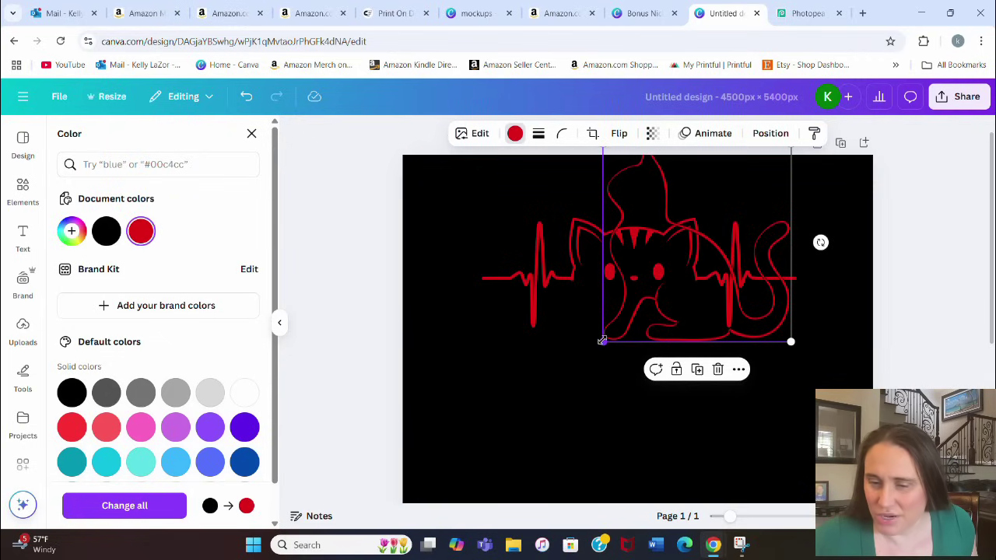
{"action": "left_click_drag", "start_coordinate": [602, 341], "coordinate": [616, 327]}
{"action": "left_click_drag", "start_coordinate": [674, 274], "coordinate": [674, 280]}
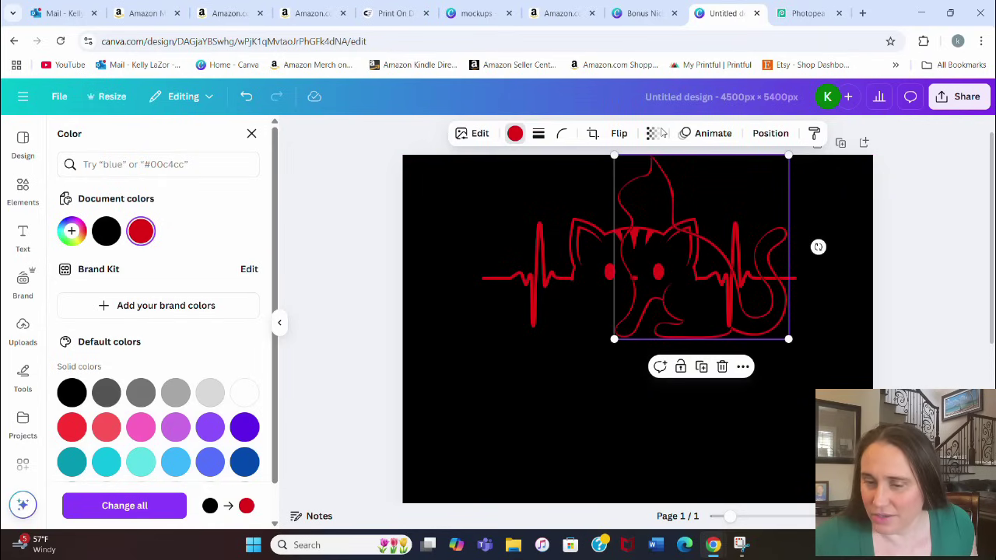
Step: Flip the side-view cat horizontally and move it right so its tail overlaps the end of the right pulse
{"action": "left_click", "coordinate": [622, 134]}
{"action": "left_click", "coordinate": [606, 168]}
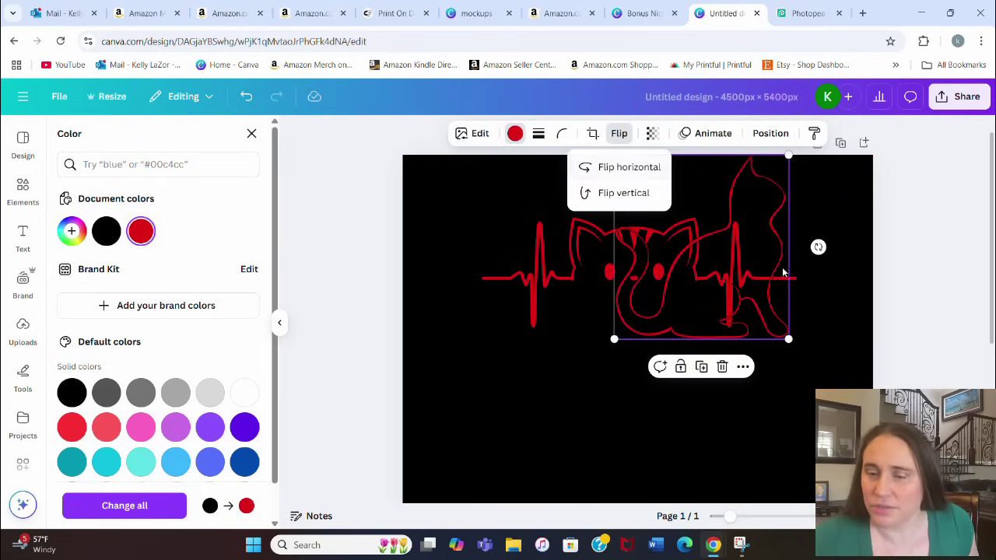
{"action": "left_click_drag", "start_coordinate": [726, 315], "coordinate": [869, 311]}
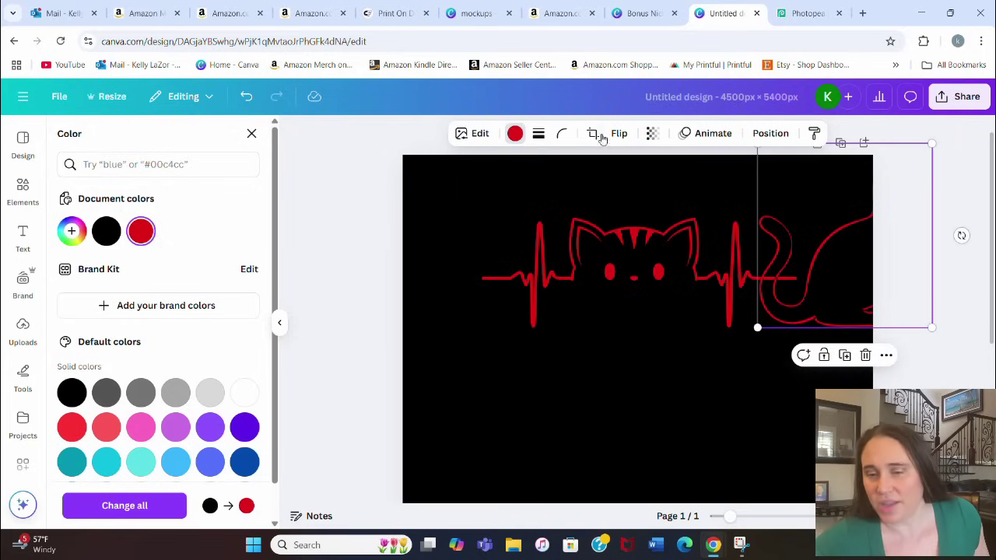
Step: Try to crop the side-view cat while it overhangs the page's right edge, and flip it back horizontally
{"action": "left_click", "coordinate": [601, 137]}
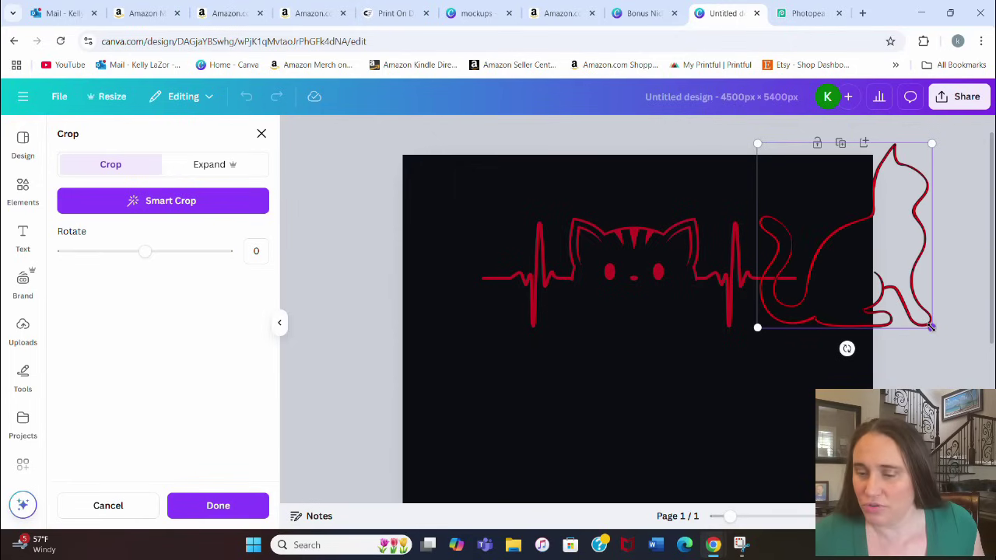
{"action": "left_click", "coordinate": [934, 330]}
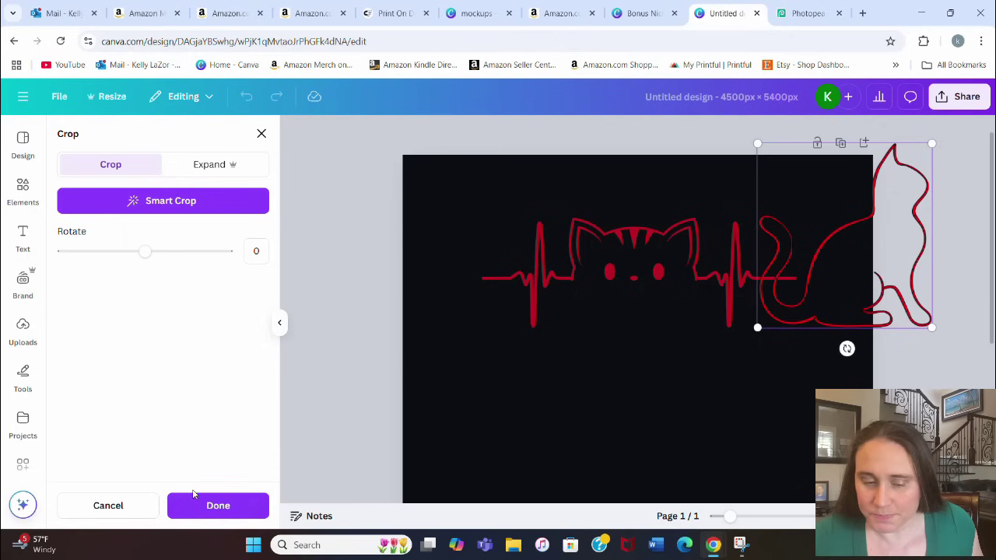
{"action": "left_click", "coordinate": [195, 502]}
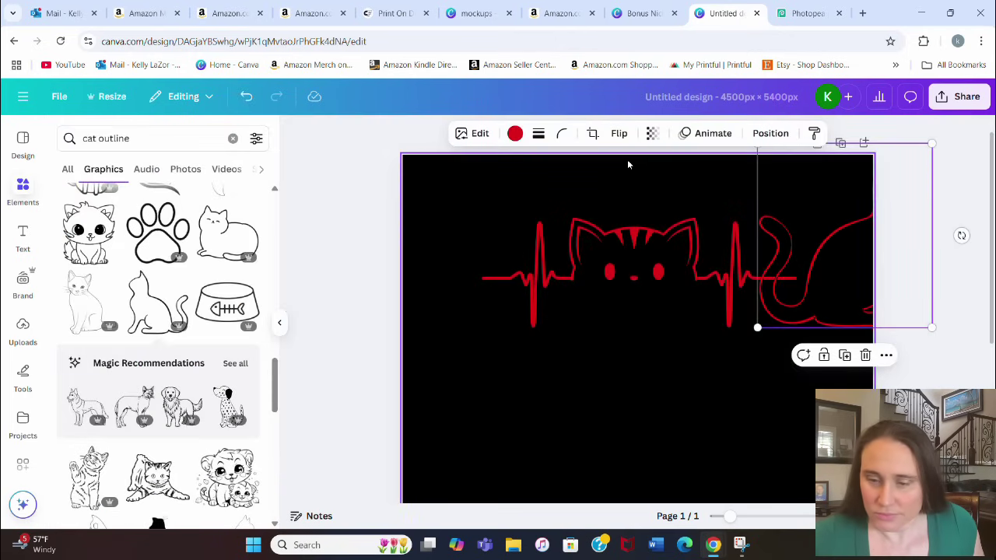
{"action": "left_click", "coordinate": [619, 133]}
{"action": "left_click", "coordinate": [629, 166]}
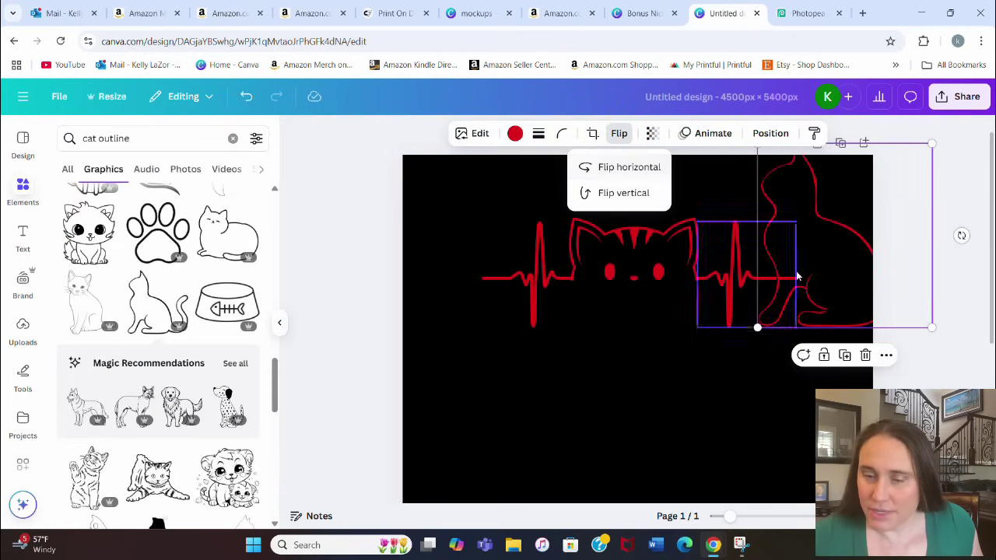
Step: Move the side-view cat onto the empty area below the cat head and crop it to the upper part of its tail
{"action": "left_click_drag", "start_coordinate": [831, 278], "coordinate": [656, 434]}
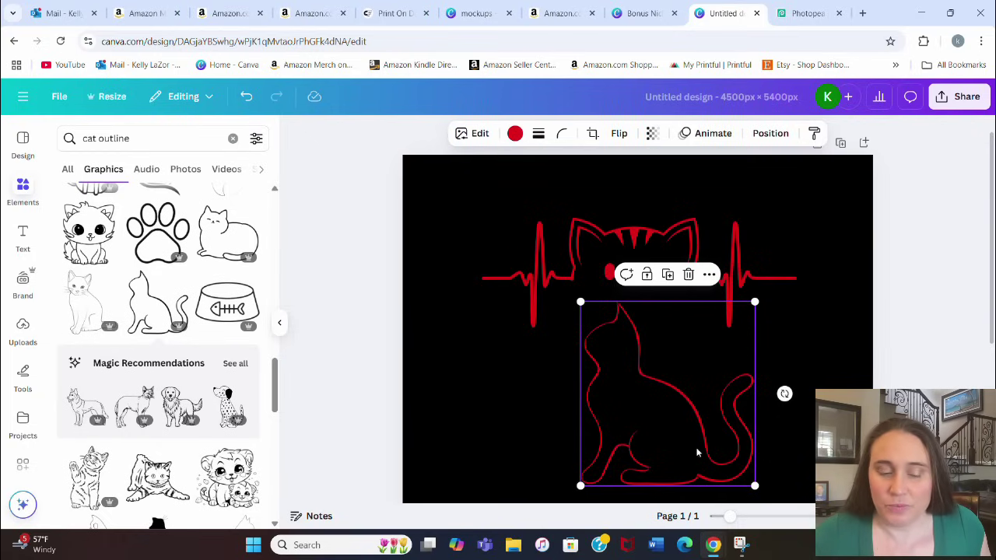
{"action": "left_click_drag", "start_coordinate": [642, 453], "coordinate": [652, 446]}
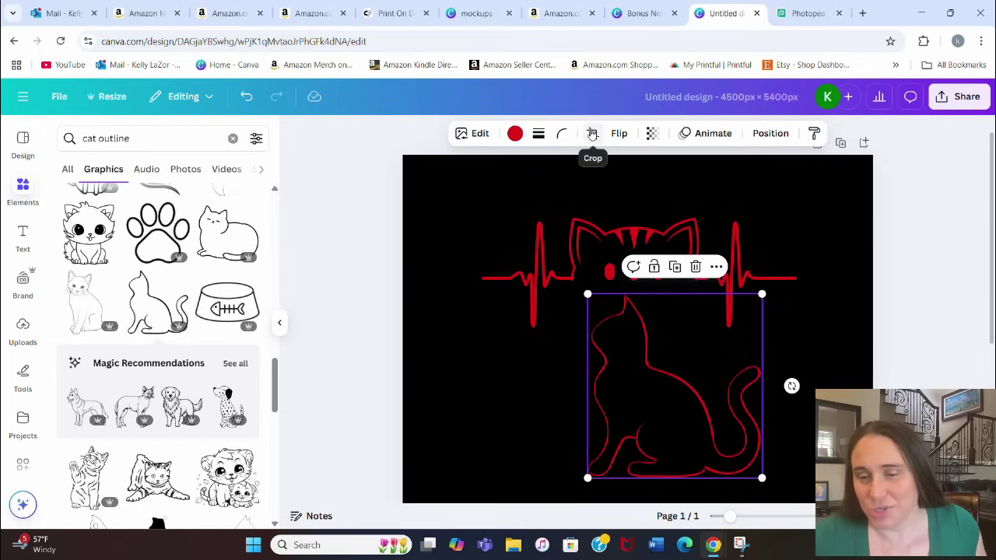
{"action": "left_click", "coordinate": [593, 134]}
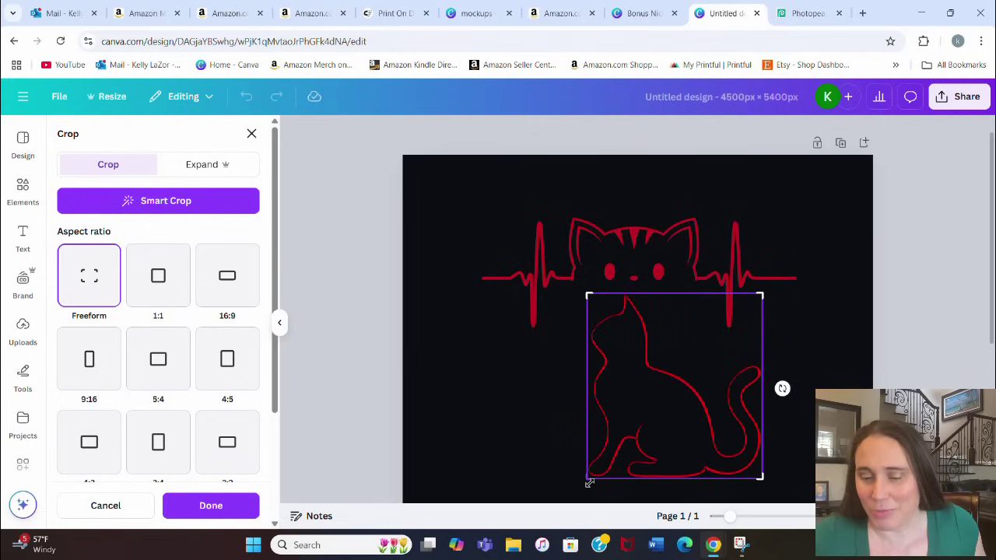
{"action": "left_click_drag", "start_coordinate": [589, 479], "coordinate": [709, 518]}
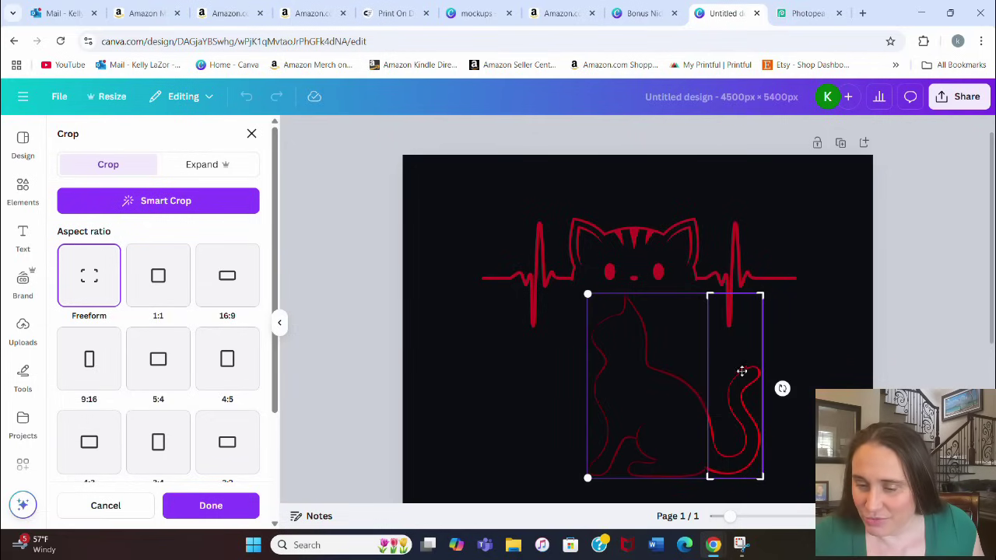
{"action": "left_click_drag", "start_coordinate": [761, 294], "coordinate": [764, 357]}
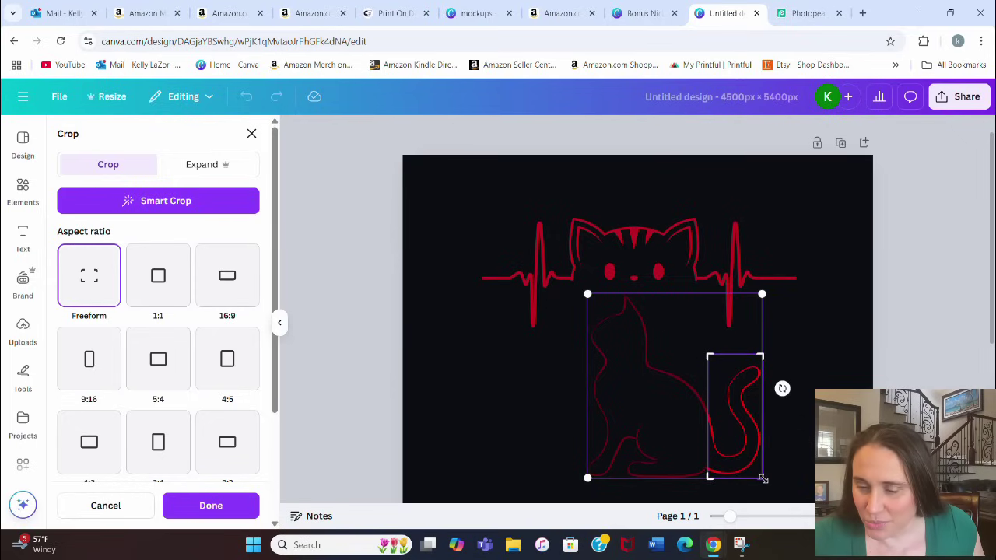
{"action": "left_click_drag", "start_coordinate": [763, 478], "coordinate": [776, 428]}
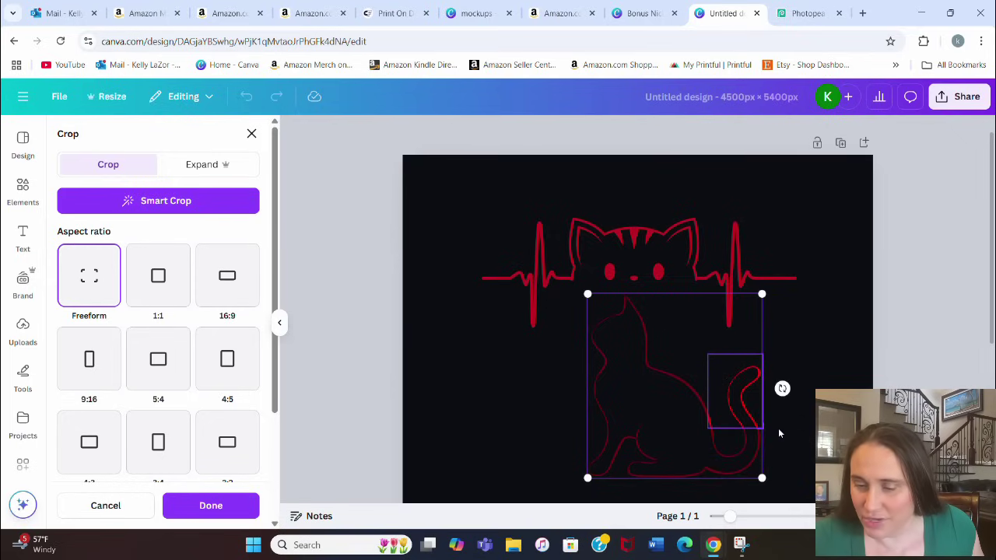
Step: Place the cropped tail on the flat end of the right pulse line
{"action": "mouse_move", "coordinate": [707, 428]}
{"action": "left_mouse_down"}
{"action": "mouse_move", "coordinate": [721, 425]}
{"action": "mouse_move", "coordinate": [777, 245]}
{"action": "mouse_move", "coordinate": [771, 270]}
{"action": "left_mouse_up"}
{"action": "left_click", "coordinate": [809, 416]}
{"action": "left_click", "coordinate": [771, 422]}
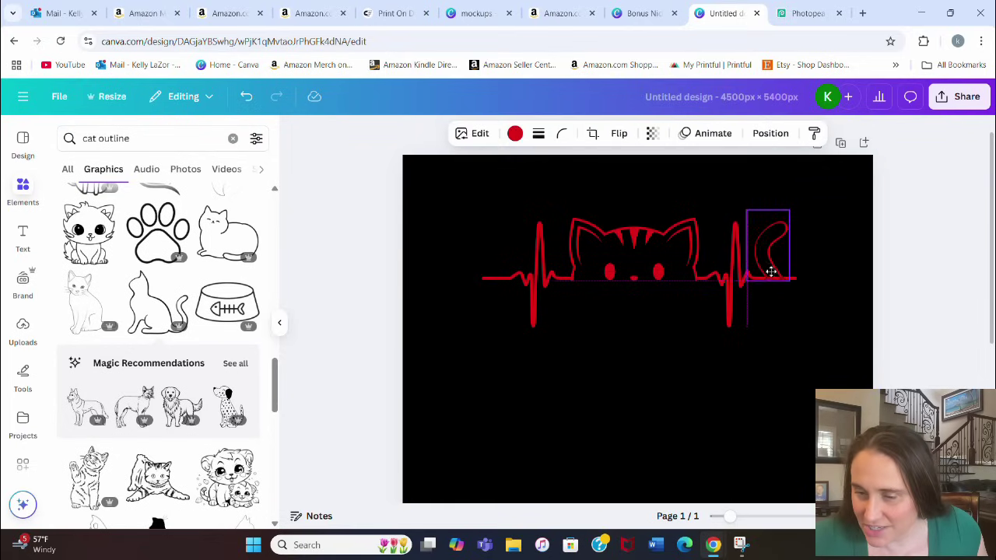
{"action": "left_click", "coordinate": [717, 469]}
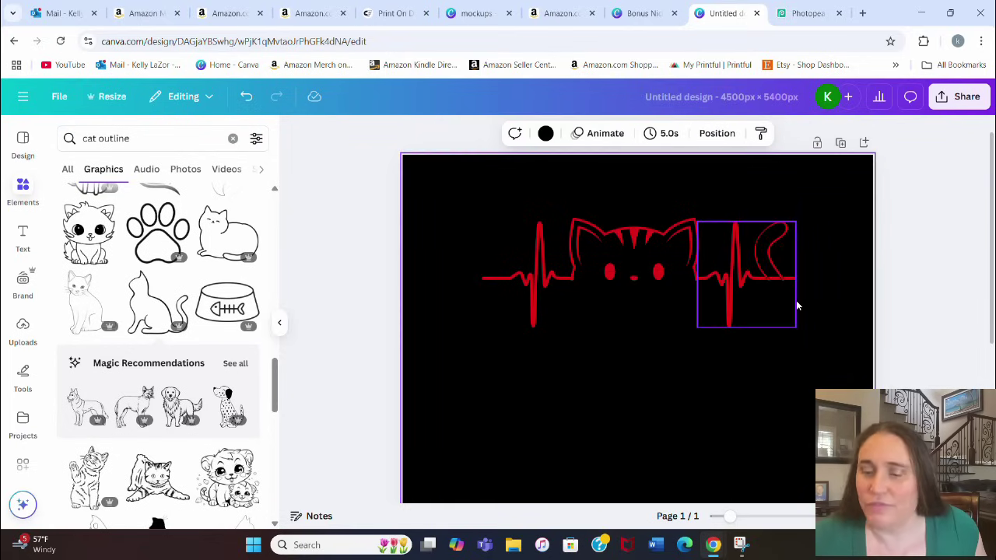
Step: Try the tail flipped horizontally over the end of the right pulse, and flip it back
{"action": "left_click", "coordinate": [770, 250]}
{"action": "left_click", "coordinate": [619, 133]}
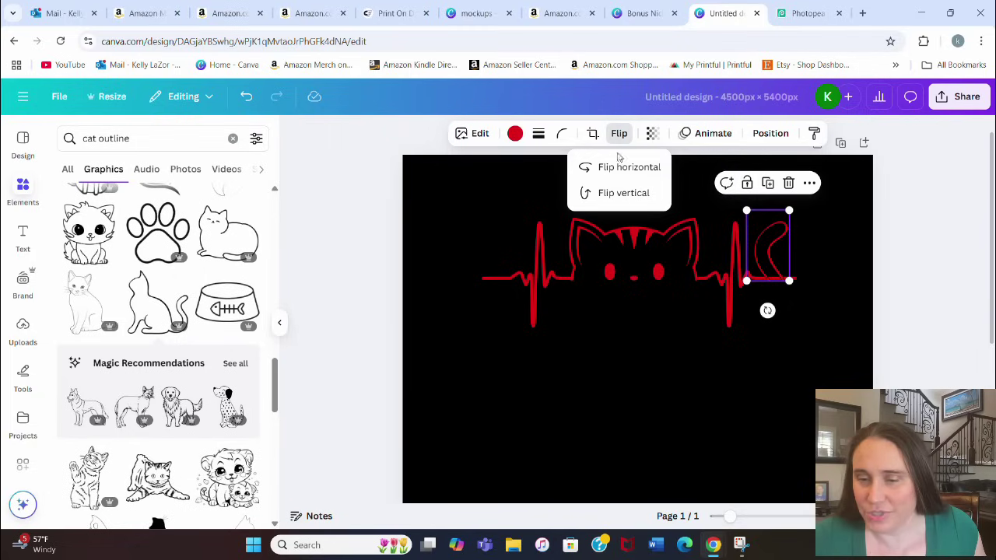
{"action": "left_click", "coordinate": [627, 167]}
{"action": "left_click_drag", "start_coordinate": [763, 243], "coordinate": [777, 257]}
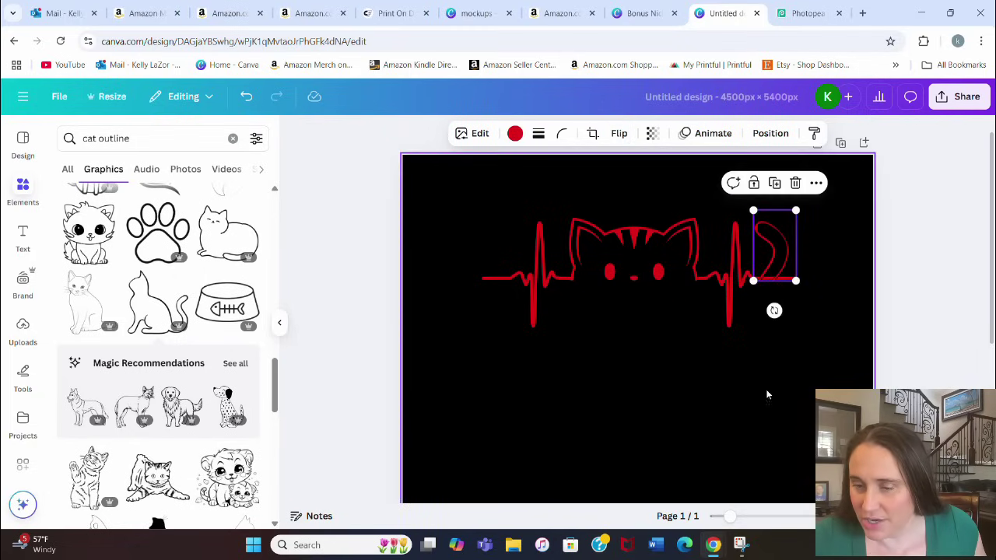
{"action": "left_click", "coordinate": [767, 395]}
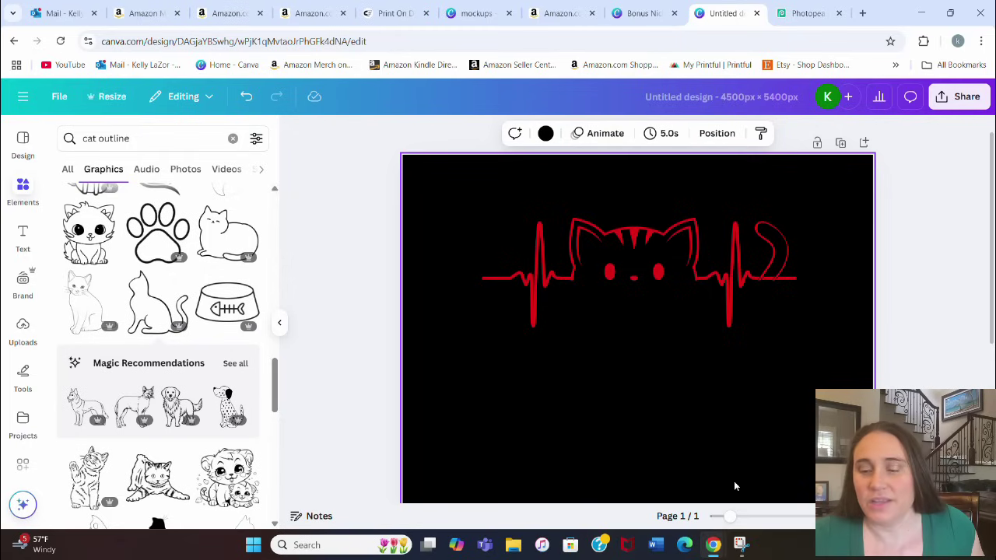
{"action": "left_click", "coordinate": [790, 265]}
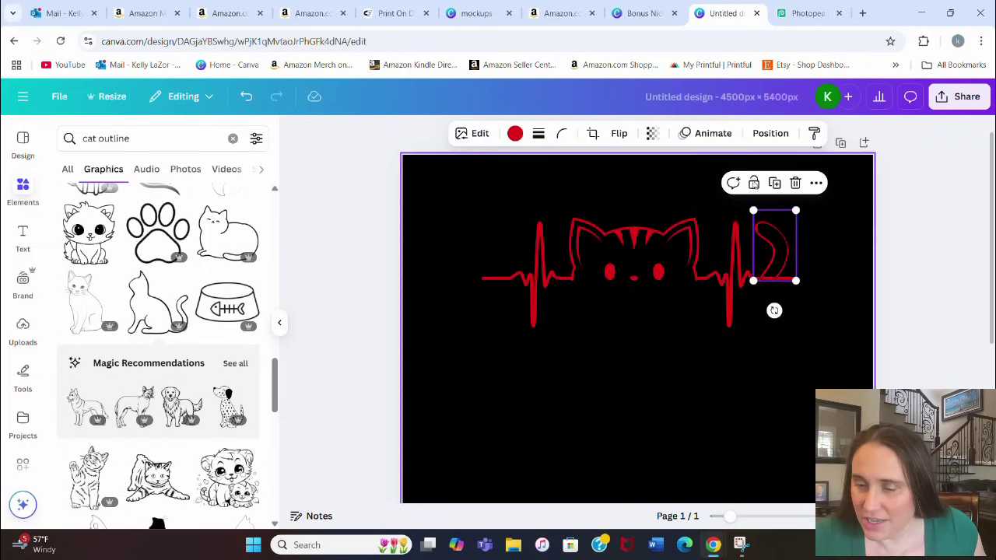
{"action": "left_click", "coordinate": [619, 133]}
{"action": "left_click", "coordinate": [642, 168]}
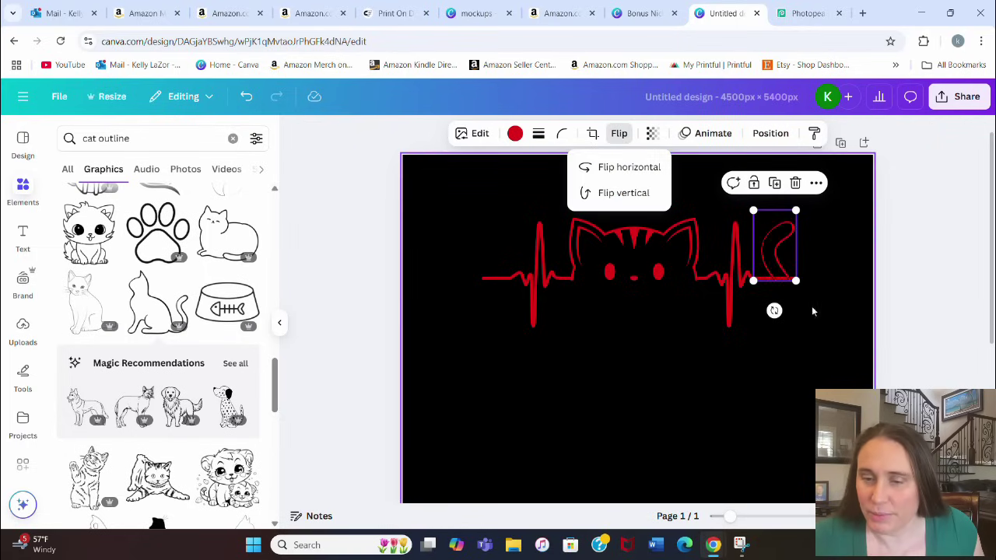
Step: Extend the tail's crop downward to include more of the tail, and place its base on the right pulse line
{"action": "left_click", "coordinate": [592, 135]}
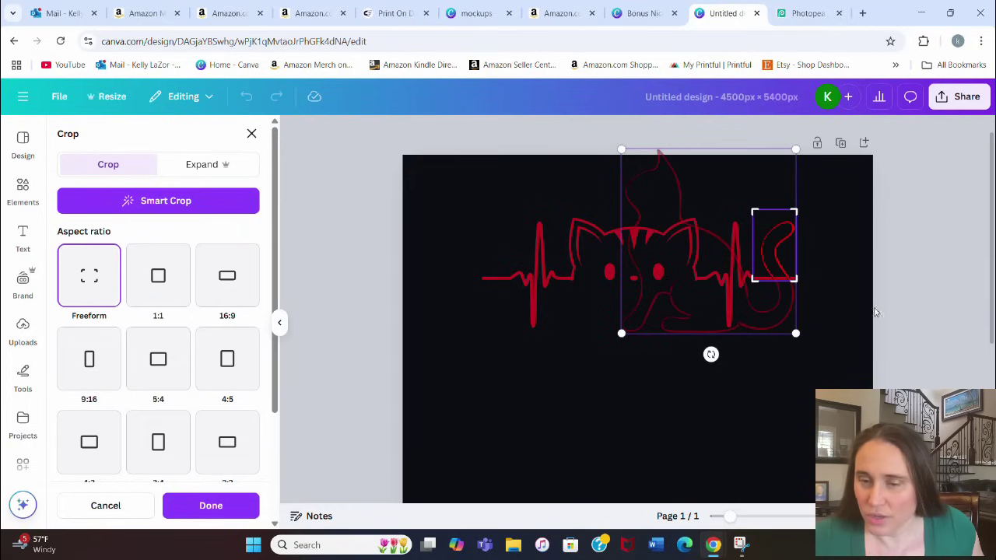
{"action": "mouse_move", "coordinate": [795, 283]}
{"action": "left_mouse_down"}
{"action": "mouse_move", "coordinate": [800, 303]}
{"action": "mouse_move", "coordinate": [769, 258]}
{"action": "mouse_move", "coordinate": [785, 229]}
{"action": "left_mouse_up"}
{"action": "left_click", "coordinate": [832, 316]}
{"action": "left_click", "coordinate": [775, 335]}
{"action": "left_click", "coordinate": [806, 431]}
{"action": "left_click", "coordinate": [785, 230]}
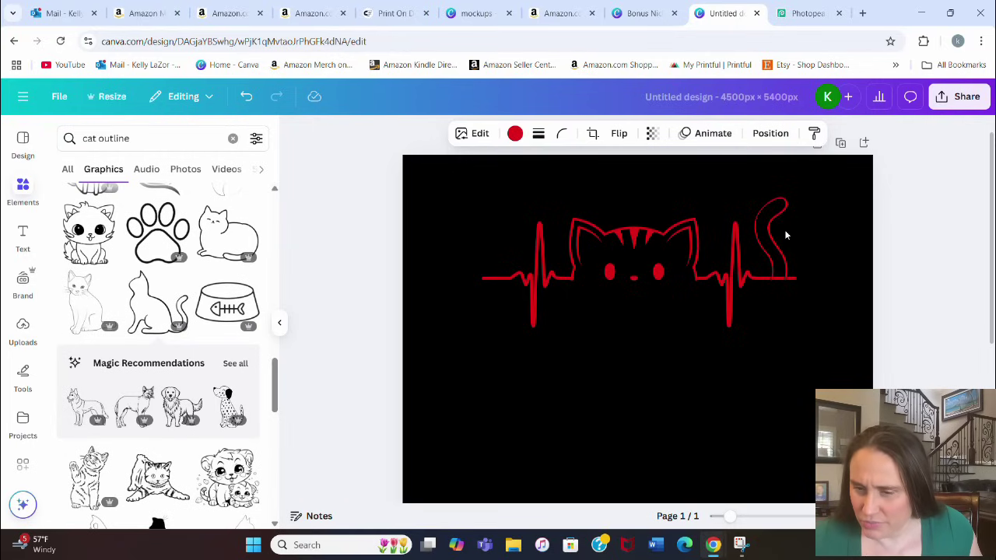
{"action": "left_click", "coordinate": [809, 307]}
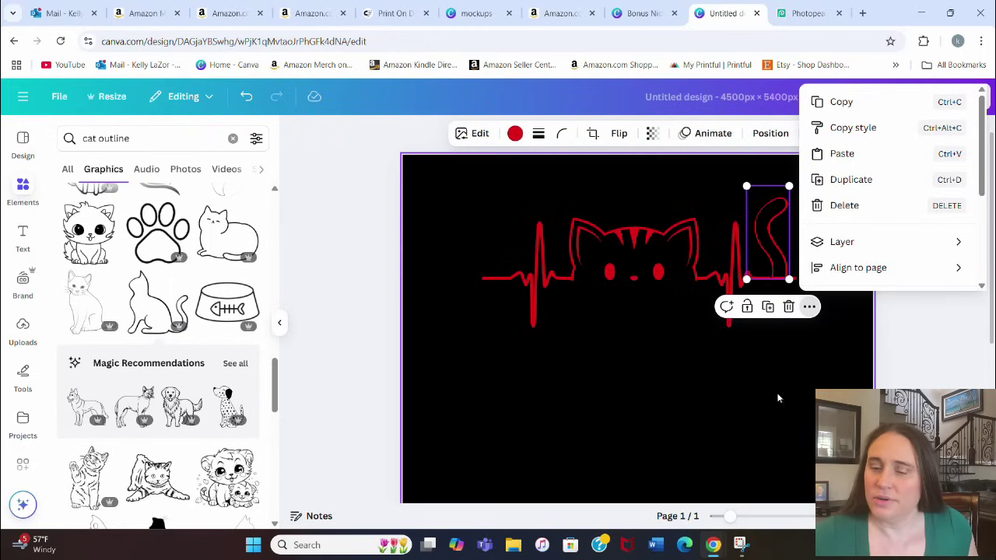
{"action": "left_click", "coordinate": [778, 399]}
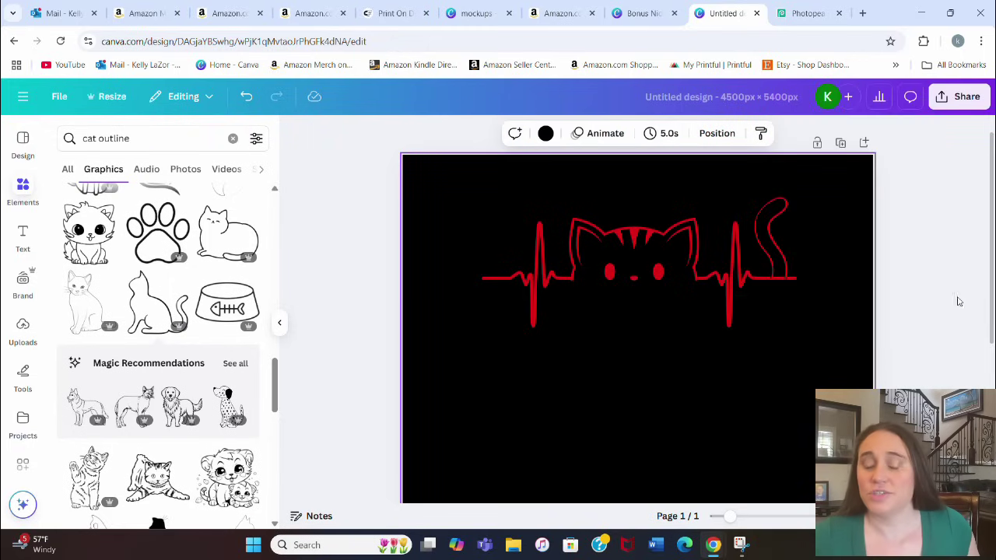
Step: Browse further through the cat outline graphics for other usable cat and tail shapes
{"action": "scroll", "coordinate": [222, 303], "scroll_direction": "down", "scroll_amount": 3}
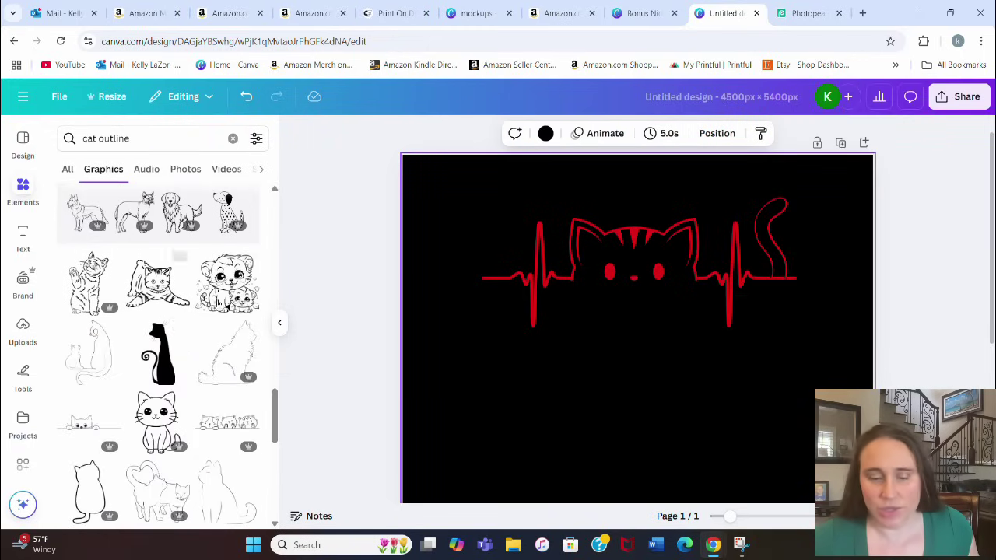
{"action": "scroll", "coordinate": [193, 321], "scroll_direction": "down", "scroll_amount": 3}
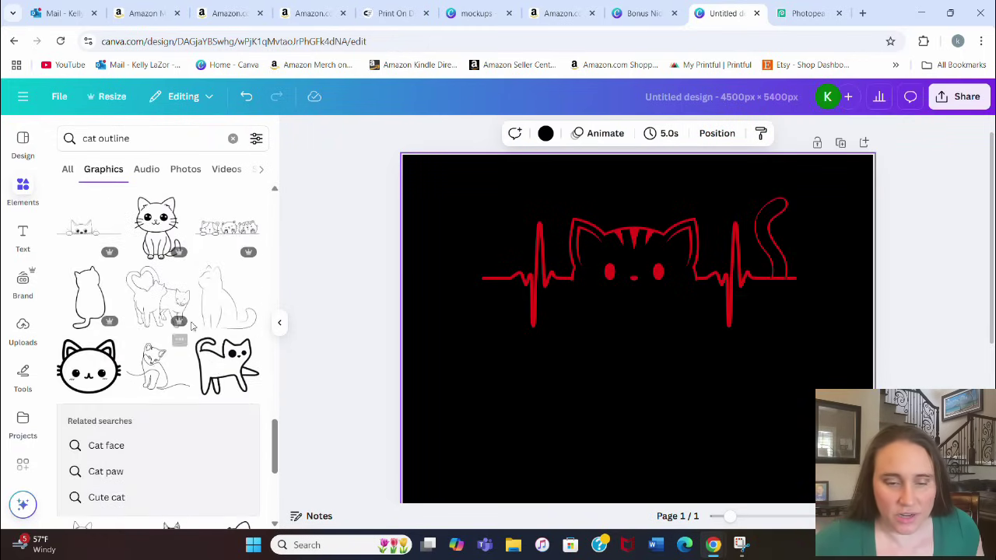
{"action": "scroll", "coordinate": [194, 321], "scroll_direction": "down", "scroll_amount": 5}
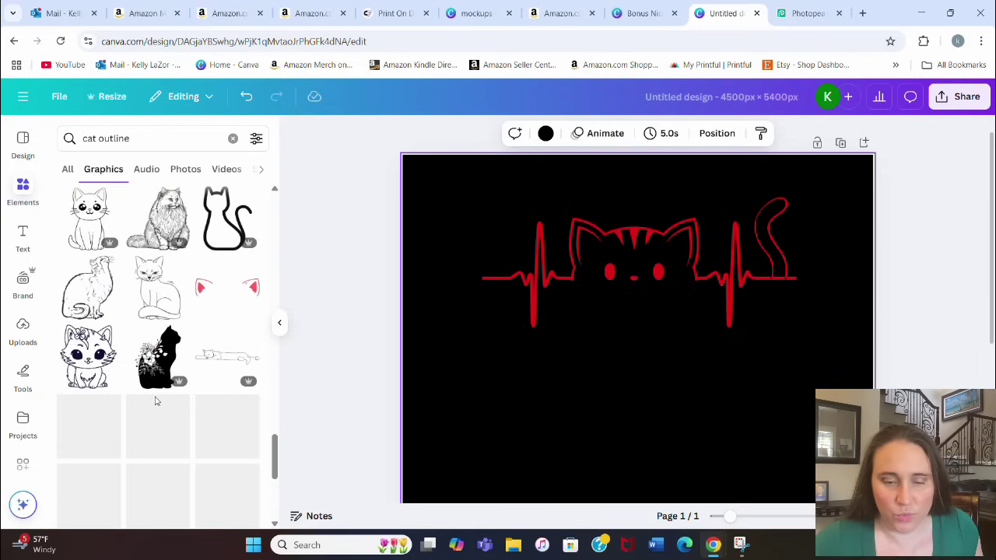
{"action": "scroll", "coordinate": [148, 389], "scroll_direction": "down", "scroll_amount": 5}
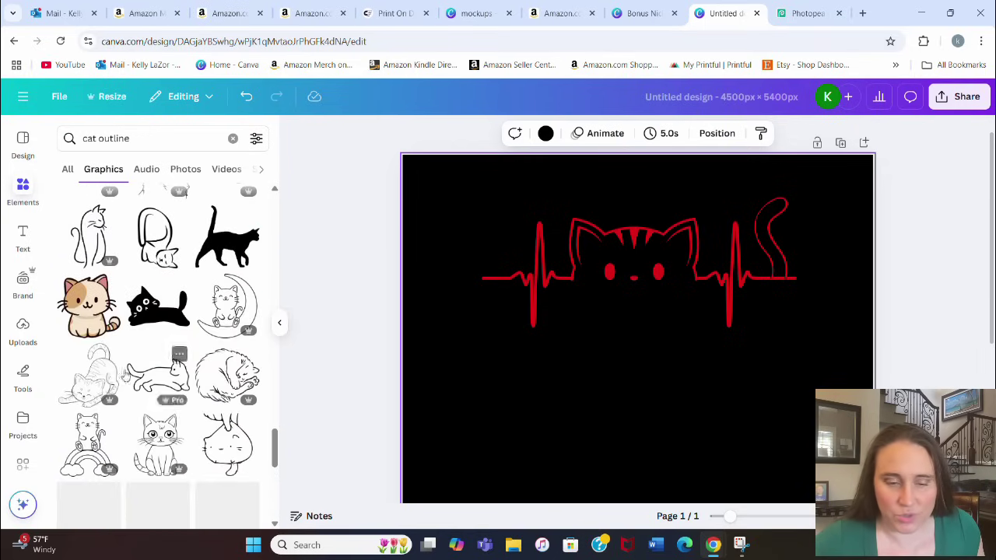
{"action": "scroll", "coordinate": [89, 327], "scroll_direction": "down", "scroll_amount": 5}
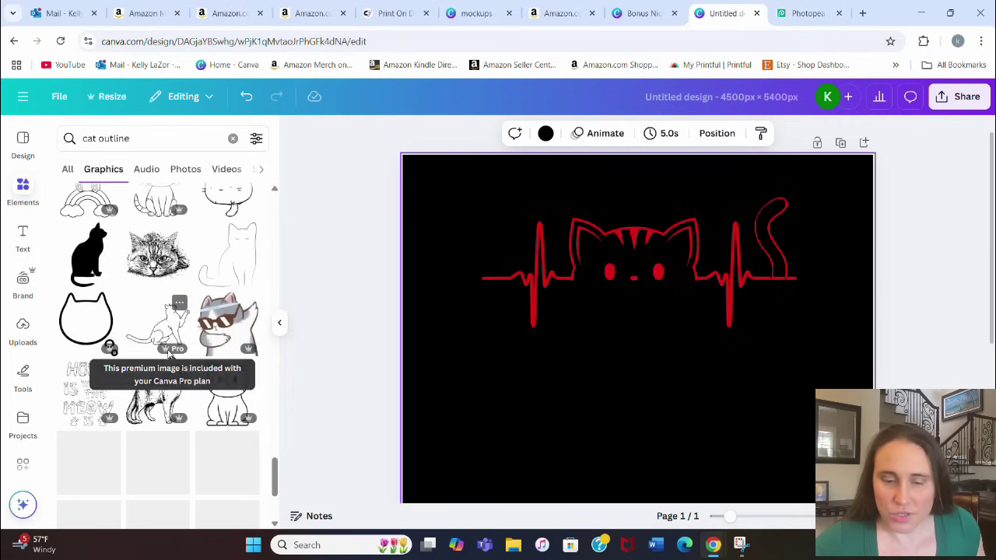
{"action": "scroll", "coordinate": [137, 346], "scroll_direction": "down", "scroll_amount": 3}
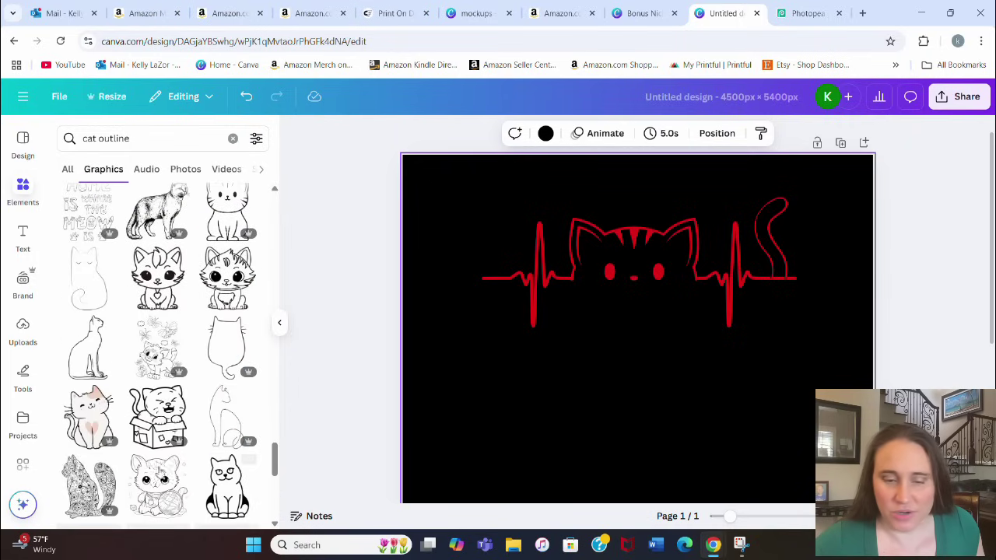
{"action": "scroll", "coordinate": [172, 393], "scroll_direction": "down", "scroll_amount": 3}
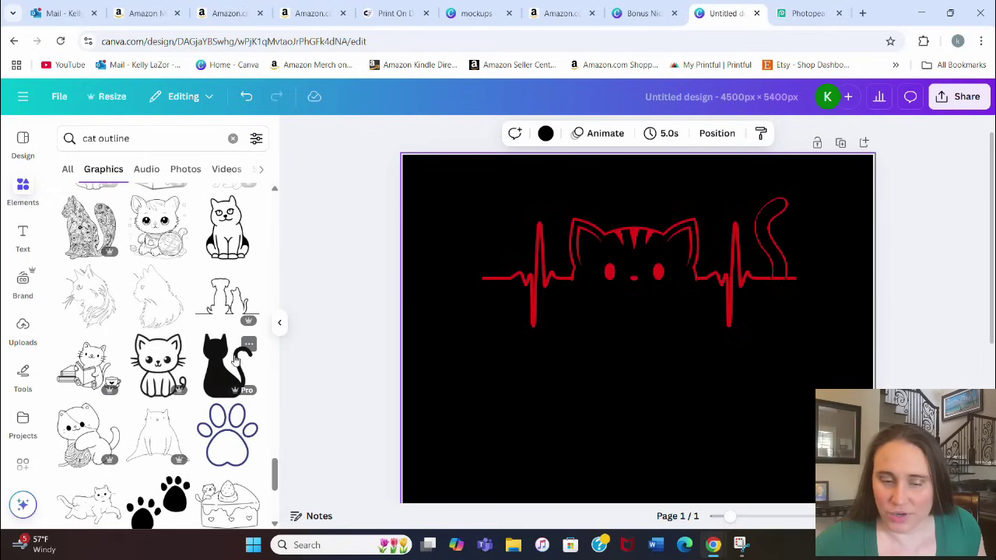
{"action": "scroll", "coordinate": [209, 336], "scroll_direction": "down", "scroll_amount": 4}
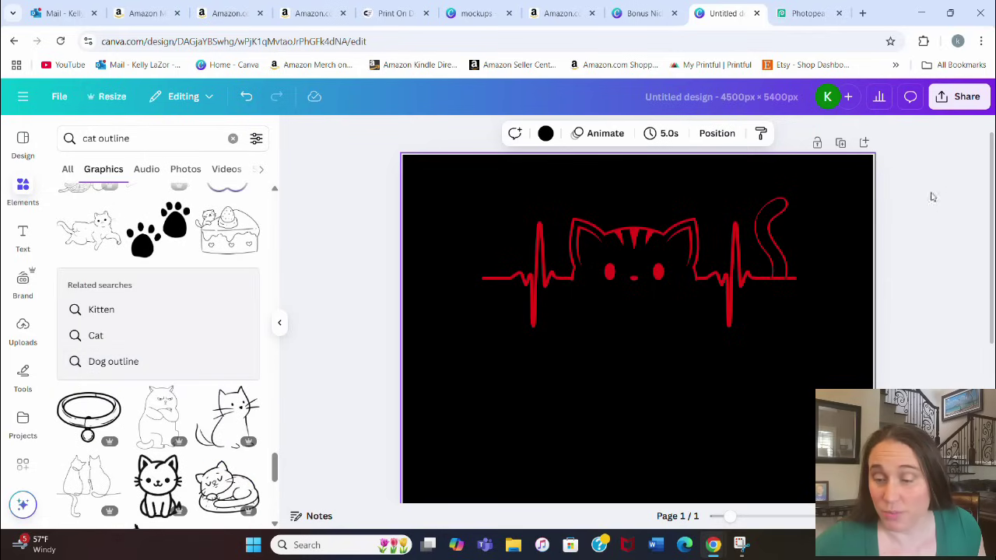
{"action": "scroll", "coordinate": [99, 342], "scroll_direction": "down", "scroll_amount": 3}
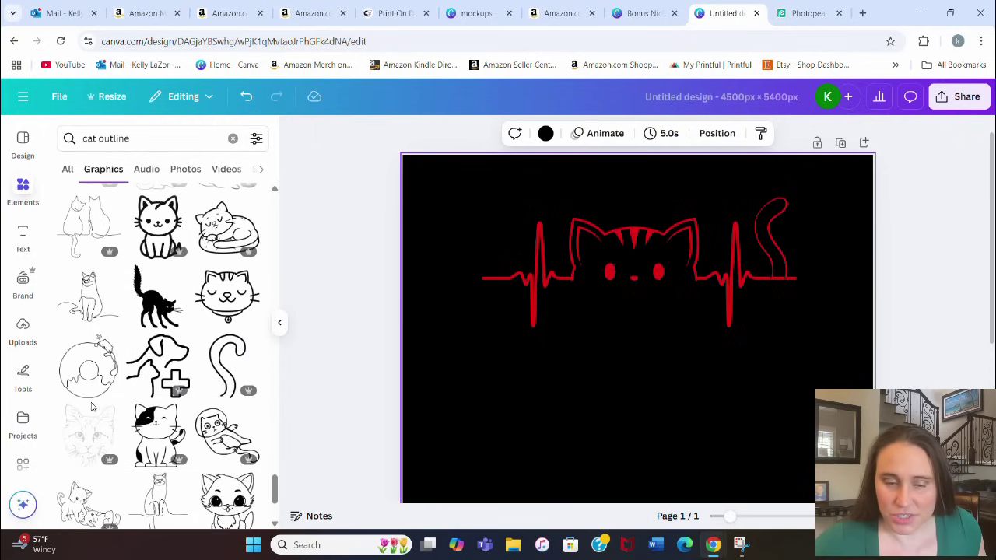
{"action": "scroll", "coordinate": [204, 343], "scroll_direction": "down", "scroll_amount": 1}
{"action": "scroll", "coordinate": [204, 349], "scroll_direction": "down", "scroll_amount": 5}
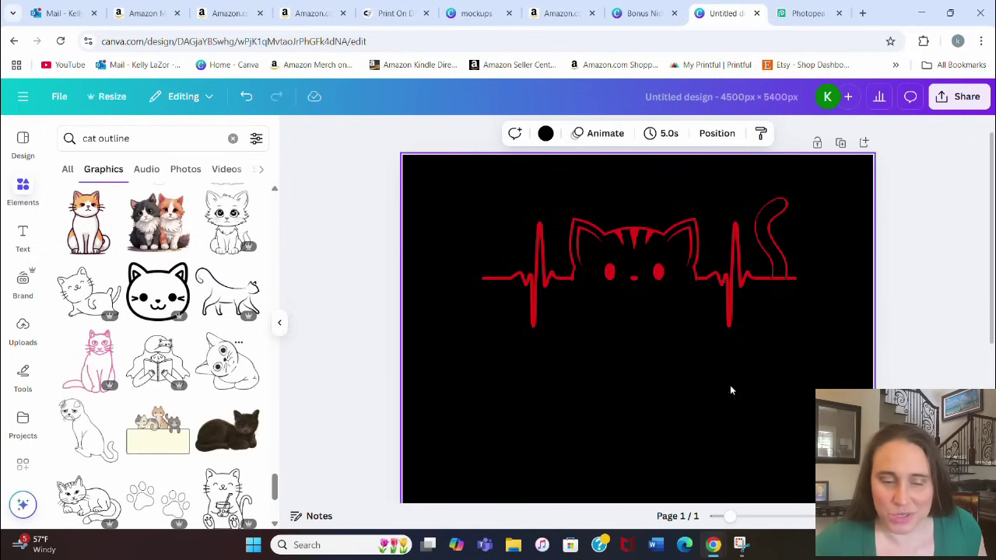
Step: Group the heartbeat lines, cat head and tail, and enlarge the group to nearly the page width near the page's upper edge
{"action": "left_click_drag", "start_coordinate": [732, 517], "coordinate": [718, 517]}
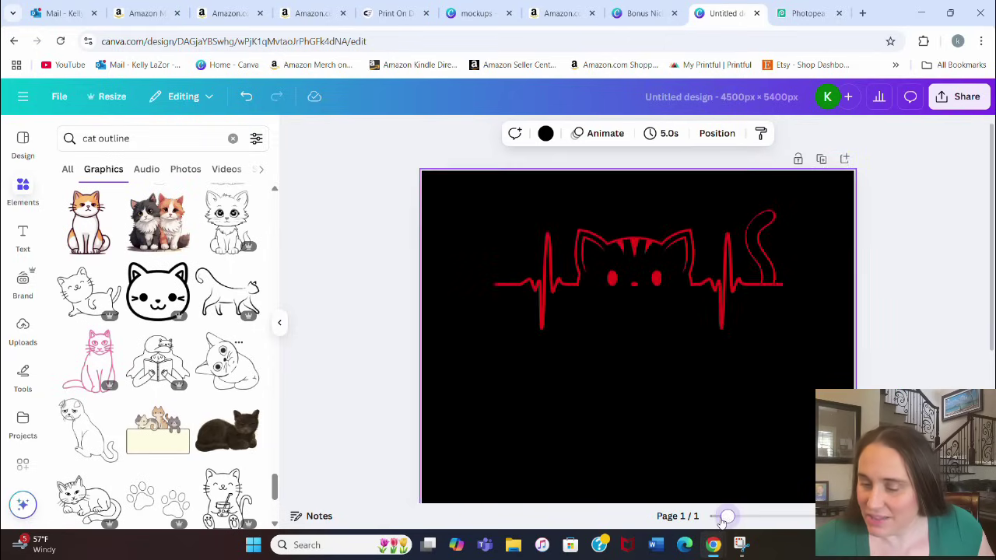
{"action": "left_click_drag", "start_coordinate": [762, 309], "coordinate": [516, 203]}
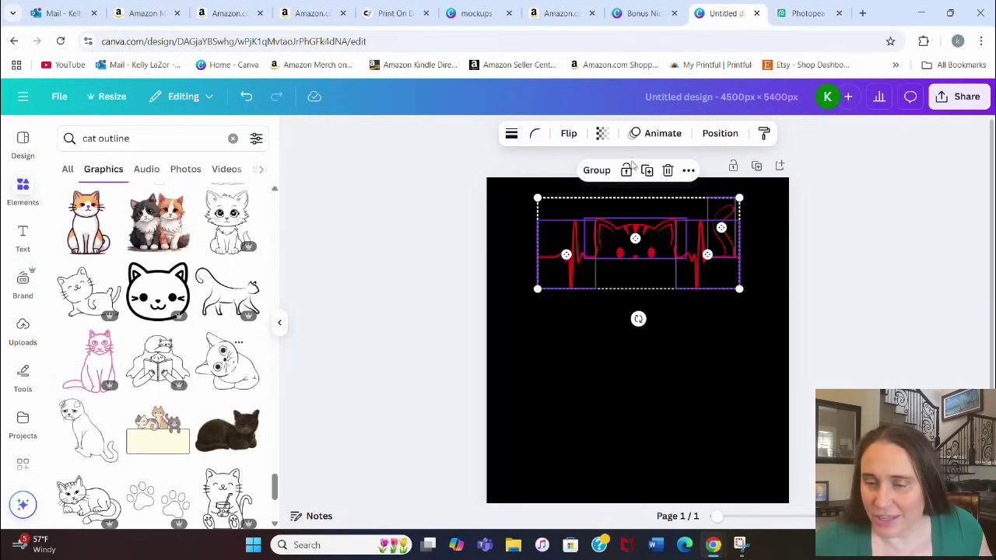
{"action": "left_click", "coordinate": [597, 170]}
{"action": "left_click_drag", "start_coordinate": [646, 272], "coordinate": [616, 263]}
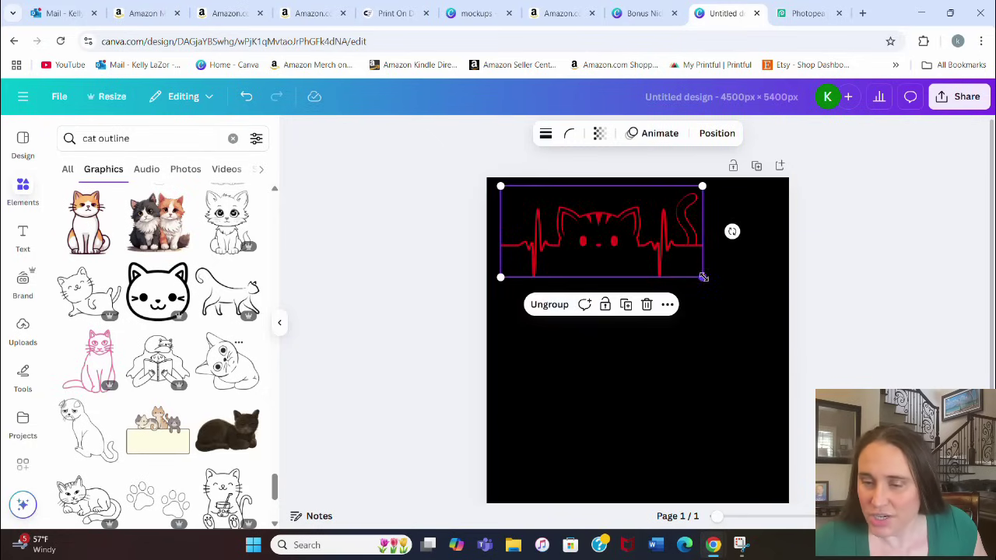
{"action": "left_click_drag", "start_coordinate": [704, 276], "coordinate": [749, 363]}
{"action": "left_click", "coordinate": [693, 439]}
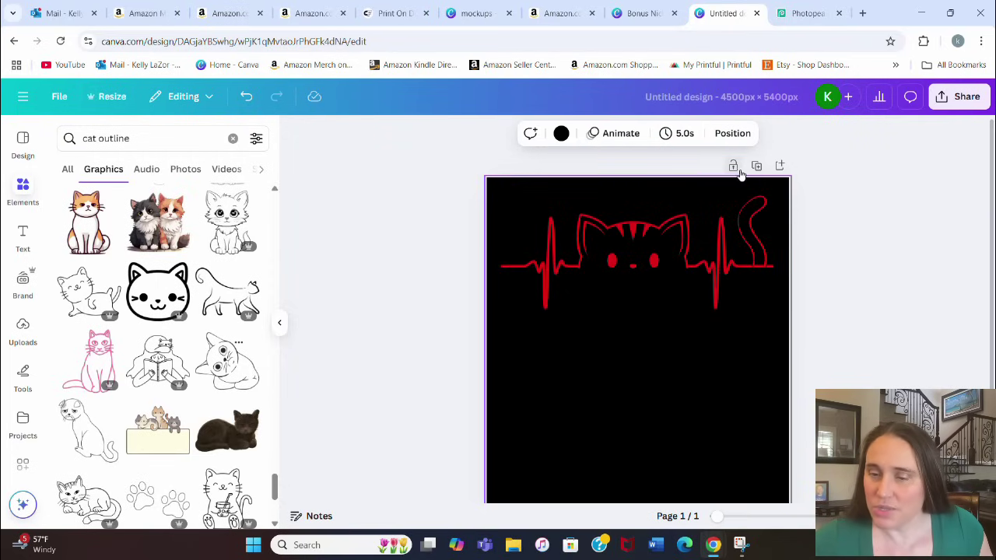
Step: Name the design "cat frame"
{"action": "left_click", "coordinate": [736, 101]}
{"action": "type", "text": "ca"}
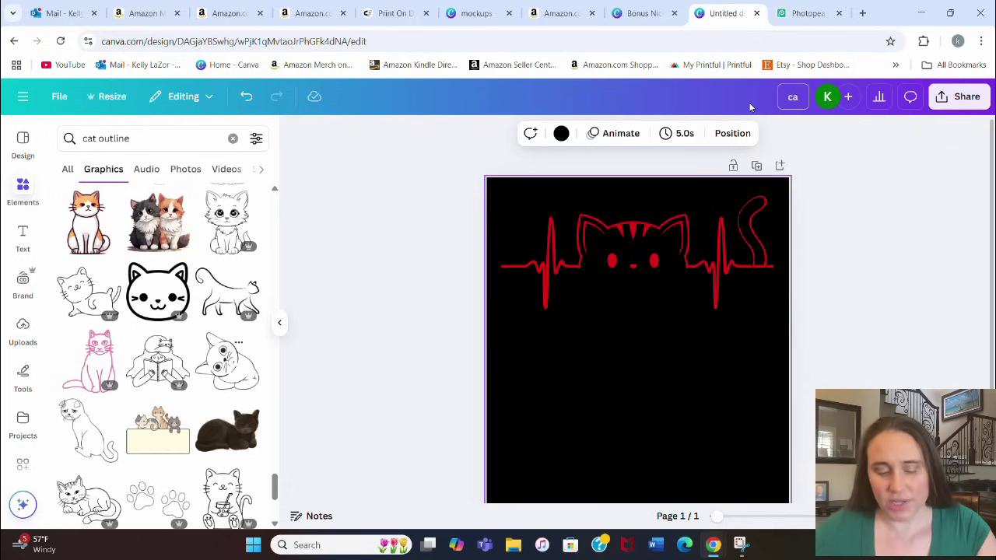
{"action": "type", "text": "t frame"}
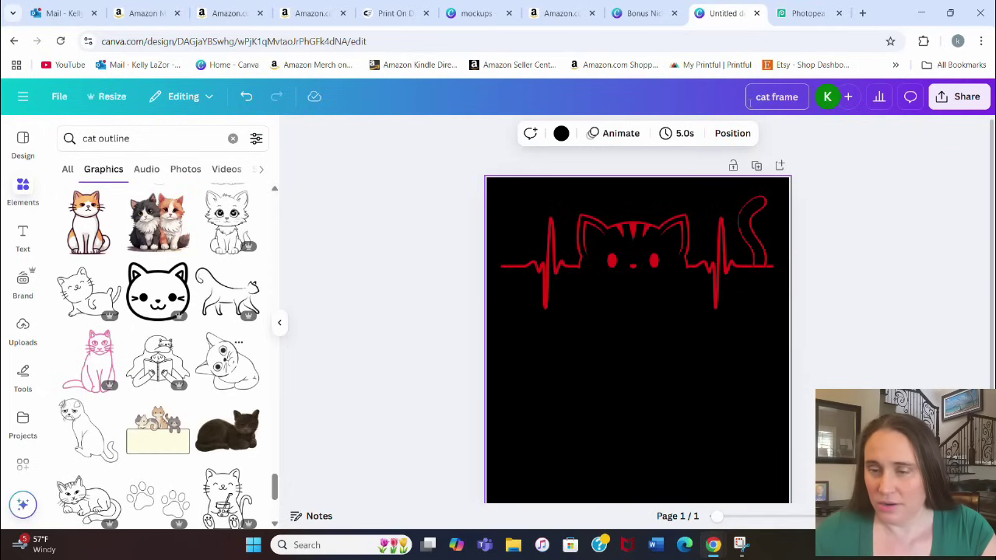
{"action": "left_click", "coordinate": [871, 212]}
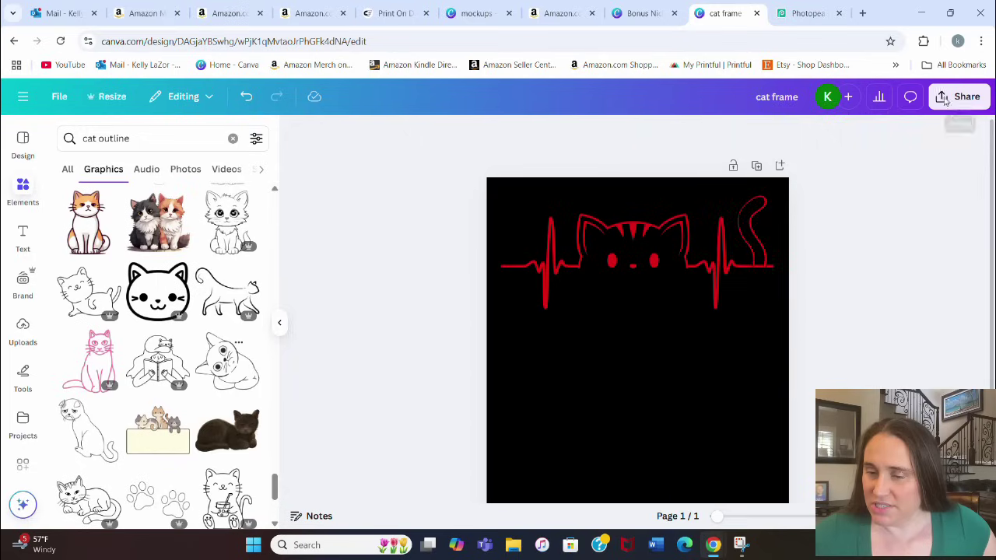
Step: Download the design as a 4,500 × 5,400 px PNG with a transparent background
{"action": "left_click", "coordinate": [943, 96]}
{"action": "left_click", "coordinate": [752, 364]}
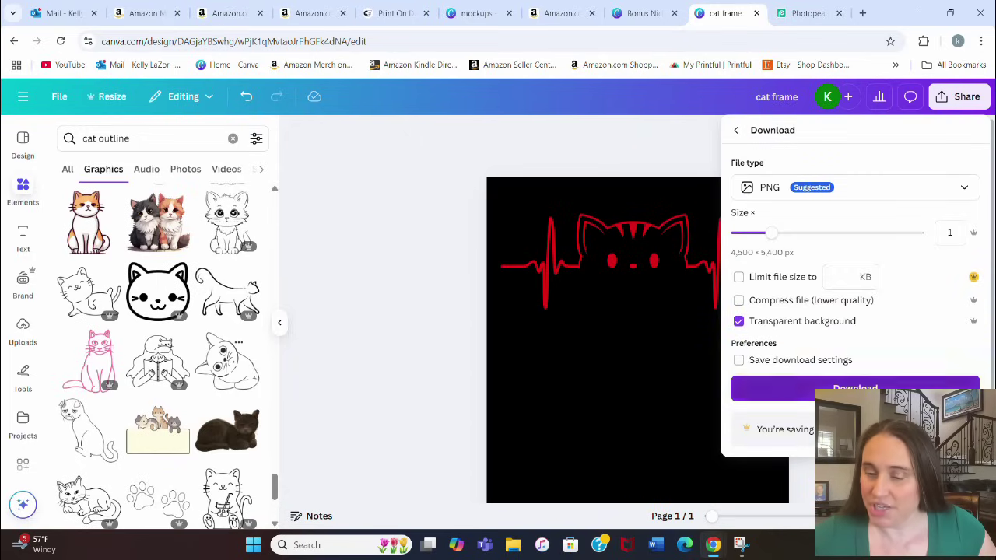
{"action": "left_click", "coordinate": [802, 389]}
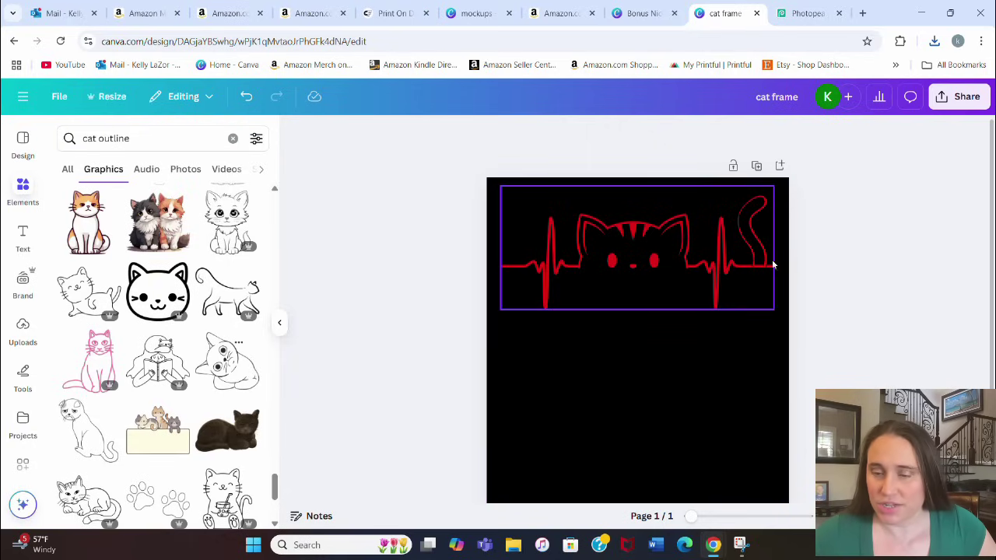
Step: Search the graphics for "splatter" and add the multicoloured paint splatter to the page
{"action": "left_click", "coordinate": [134, 138]}
{"action": "type", "text": "splatter"}
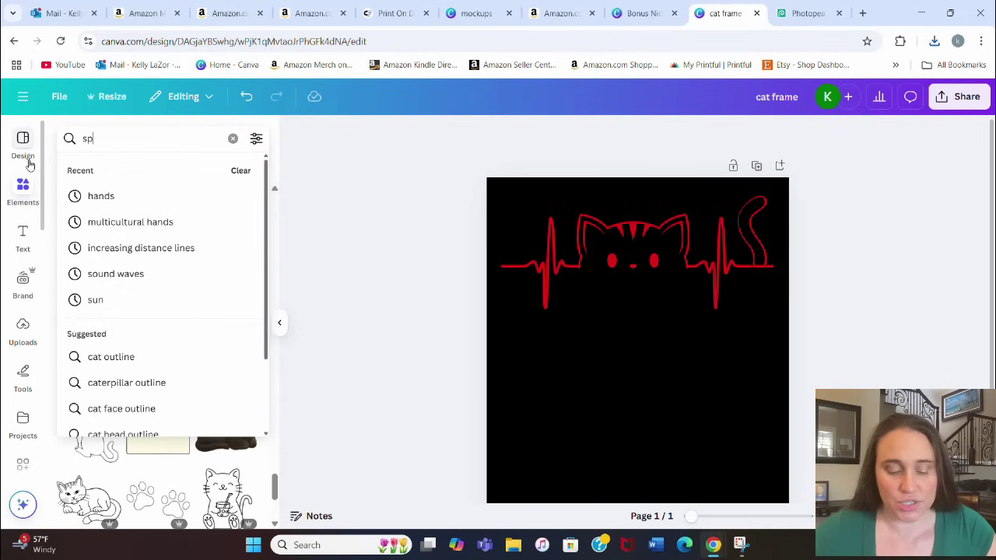
{"action": "key", "text": "Return"}
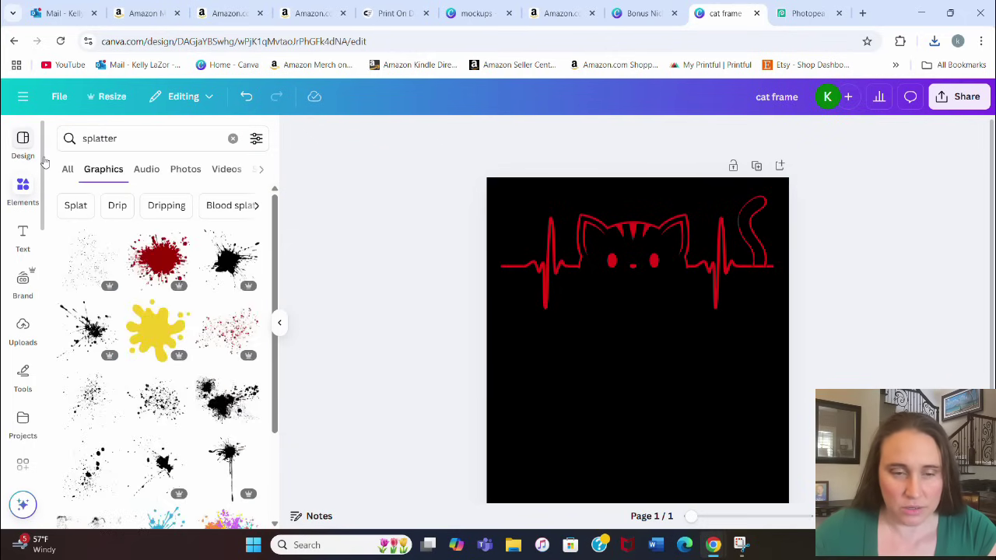
{"action": "scroll", "coordinate": [211, 315], "scroll_direction": "down", "scroll_amount": 3}
{"action": "scroll", "coordinate": [211, 315], "scroll_direction": "down", "scroll_amount": 2}
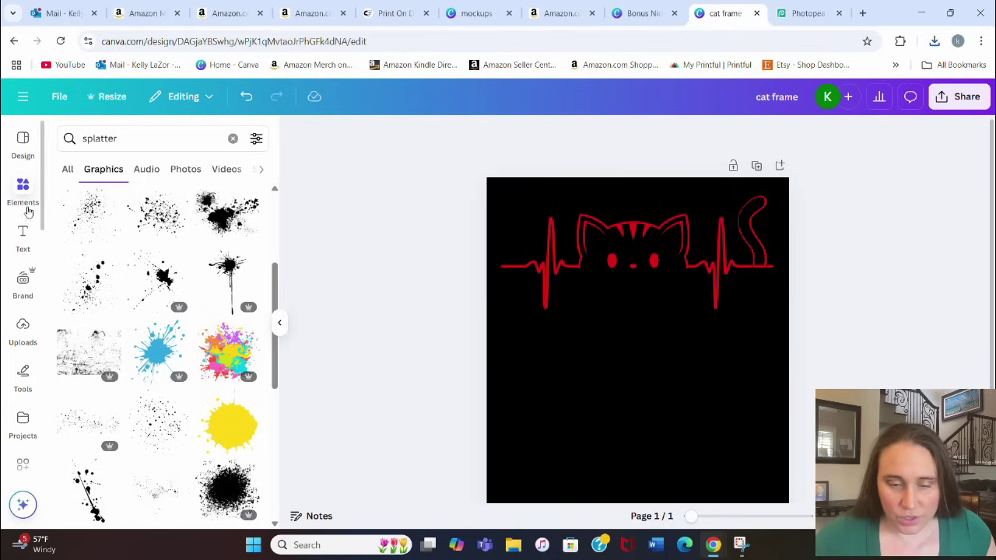
{"action": "left_click", "coordinate": [228, 350]}
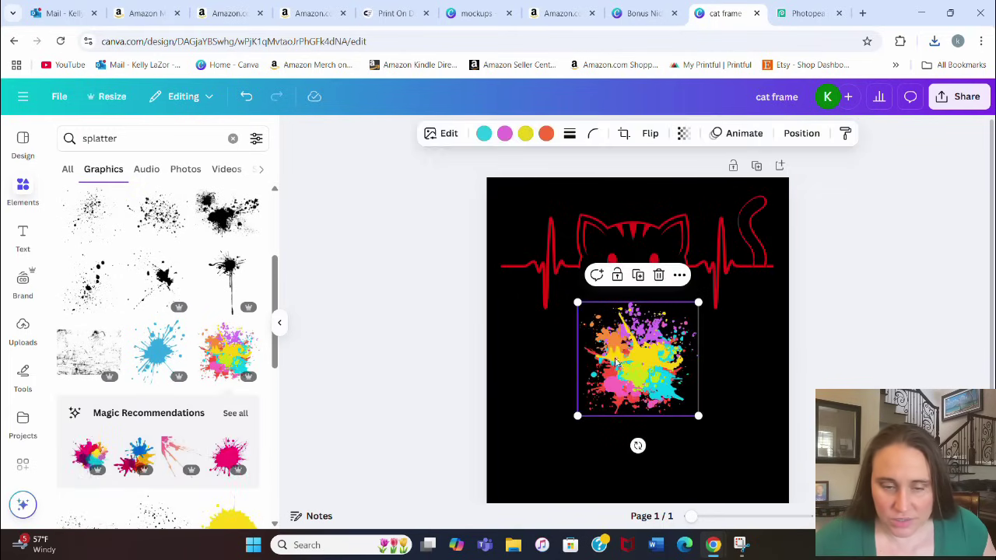
Step: Cover the left pulse line and cat head with overlapping copies of the paint splatter, rotating one about a quarter turn
{"action": "left_click_drag", "start_coordinate": [639, 359], "coordinate": [666, 251]}
{"action": "key", "text": "ctrl+d"}
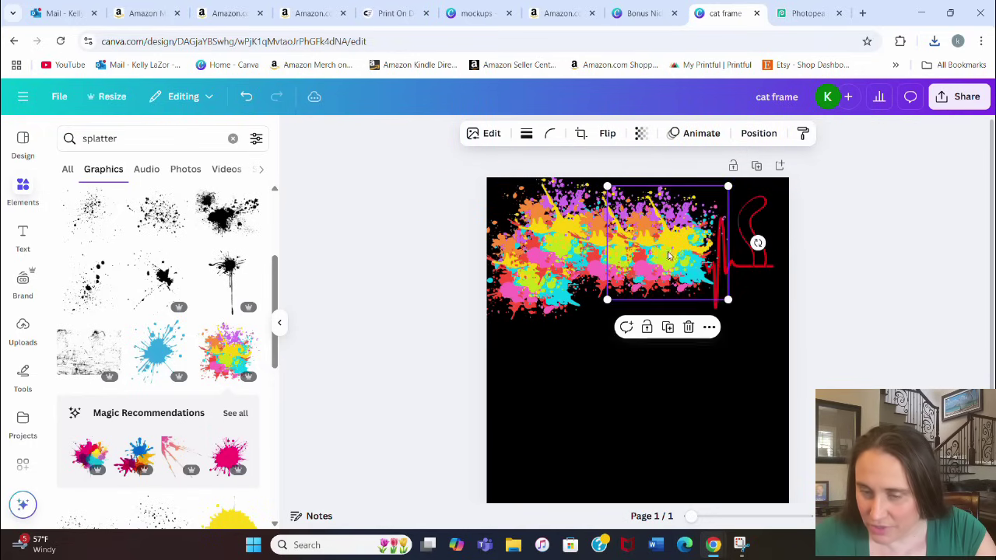
{"action": "left_click_drag", "start_coordinate": [756, 243], "coordinate": [625, 158]}
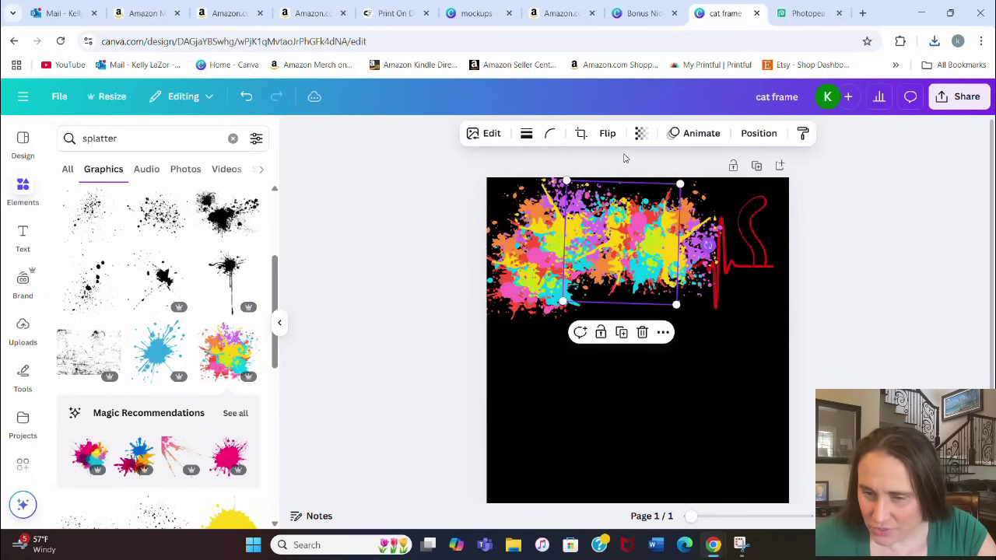
Step: Cover the right pulse line and tail with further copies of the paint splatter, rotating them to vary the pattern
{"action": "left_click", "coordinate": [723, 356]}
{"action": "left_click", "coordinate": [661, 249]}
{"action": "left_click_drag", "start_coordinate": [660, 249], "coordinate": [706, 281]}
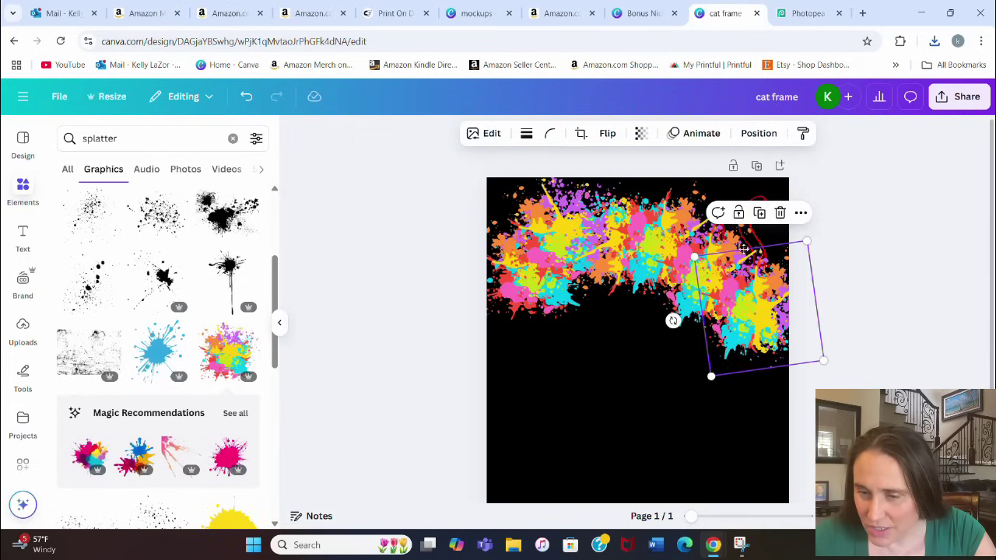
{"action": "left_click_drag", "start_coordinate": [745, 249], "coordinate": [724, 170]}
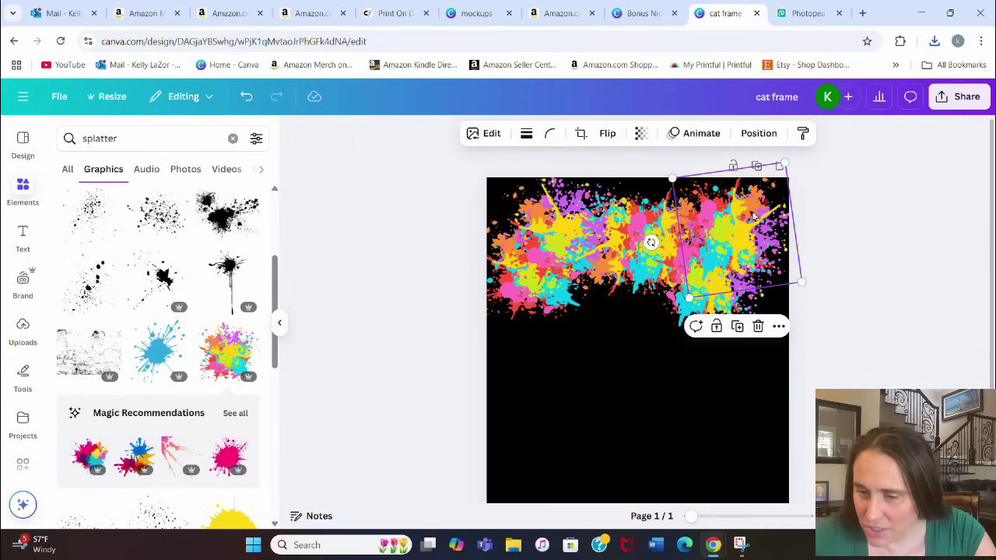
{"action": "left_click_drag", "start_coordinate": [651, 243], "coordinate": [655, 196]}
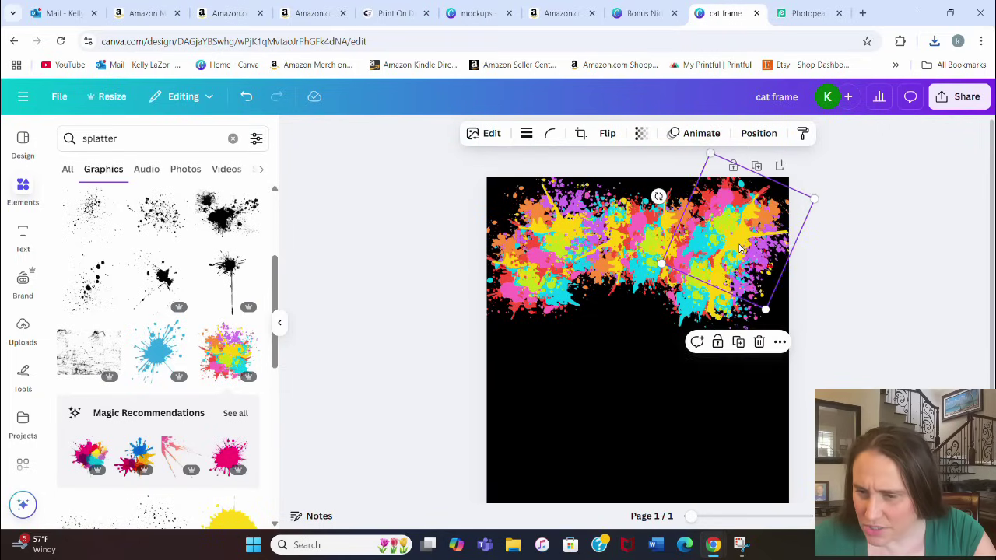
{"action": "left_click_drag", "start_coordinate": [744, 239], "coordinate": [782, 287]}
{"action": "left_click", "coordinate": [562, 422]}
{"action": "left_click", "coordinate": [809, 425]}
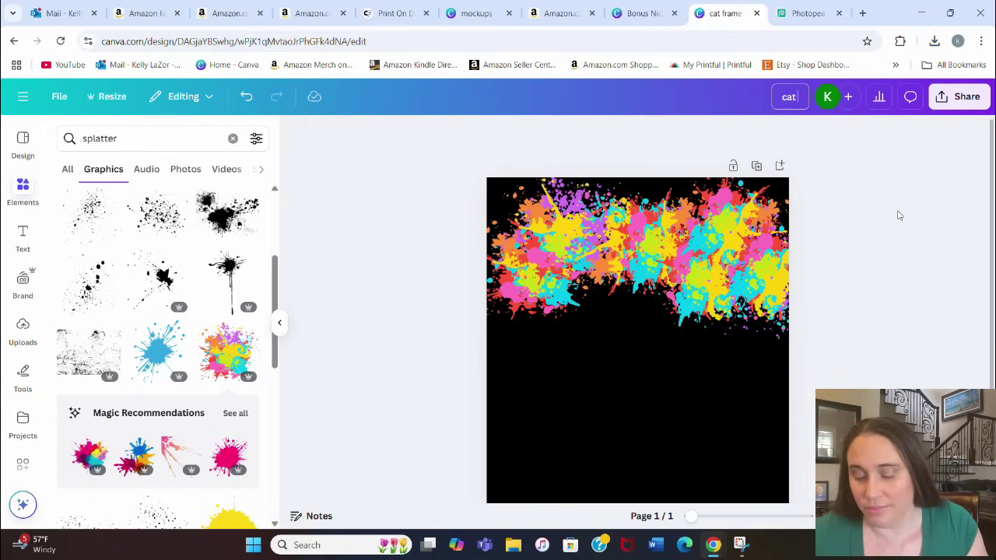
Step: Rename the design "cat splatter mask" and download it as a 4,500 × 5,400 px PNG without a transparent background
{"action": "type", "text": "spla"}
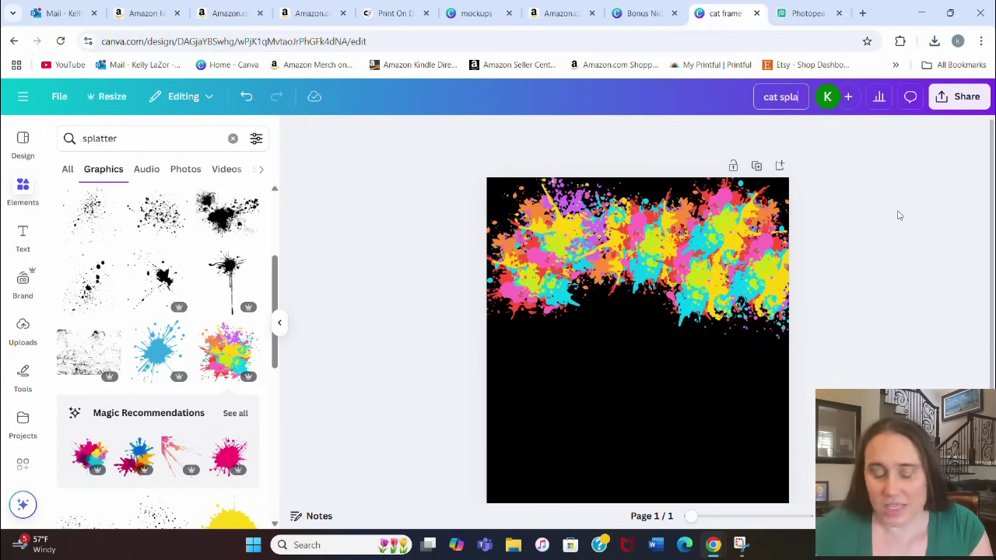
{"action": "type", "text": "tter mask"}
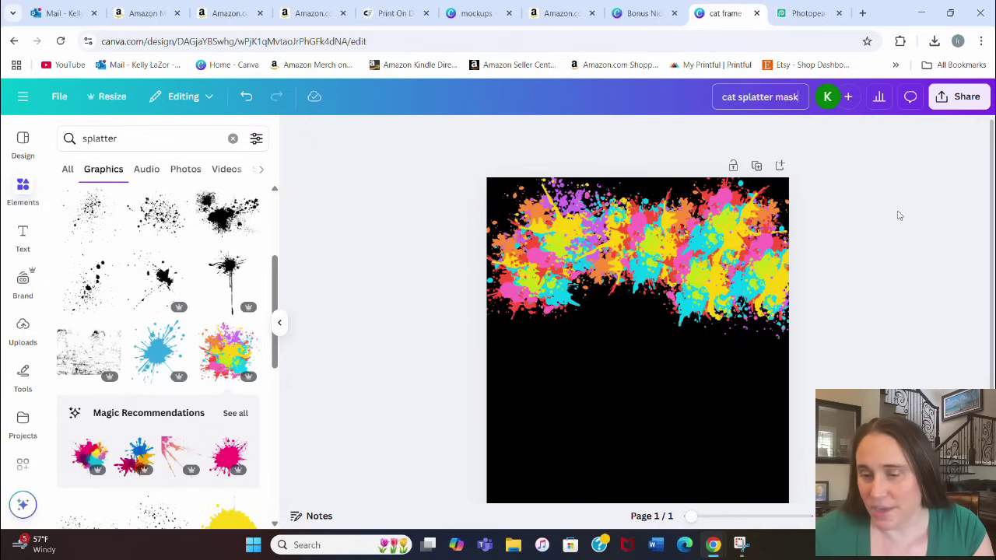
{"action": "left_click", "coordinate": [962, 97]}
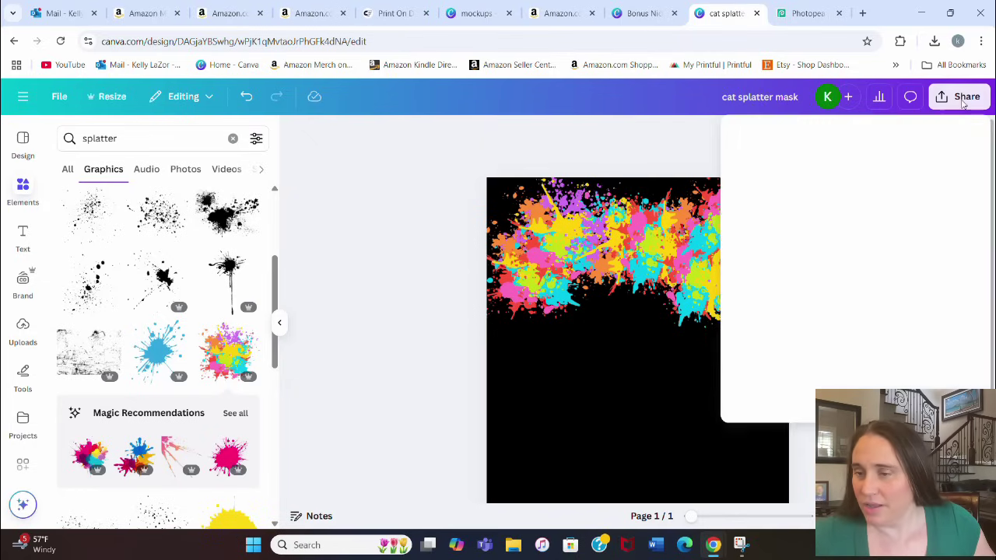
{"action": "left_click", "coordinate": [755, 363]}
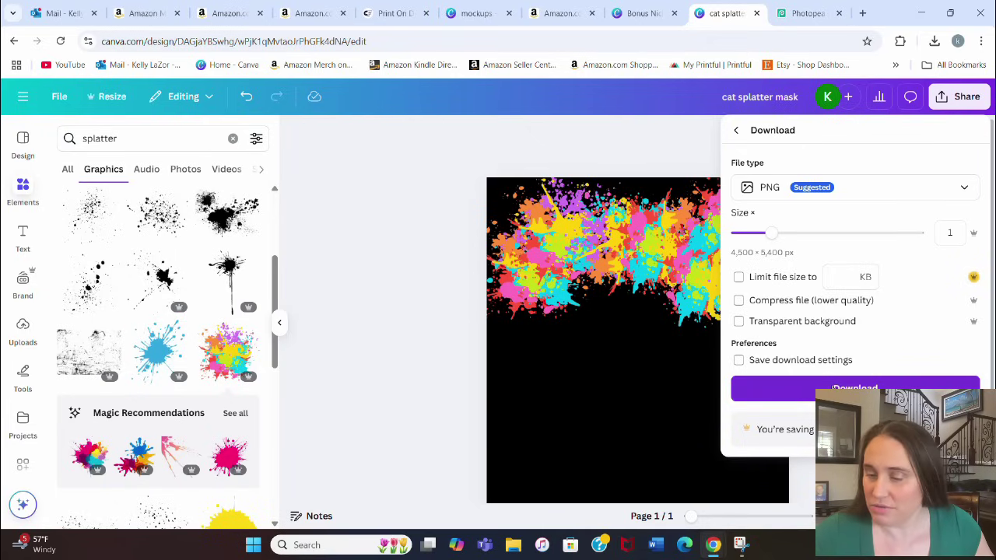
{"action": "left_click", "coordinate": [854, 388]}
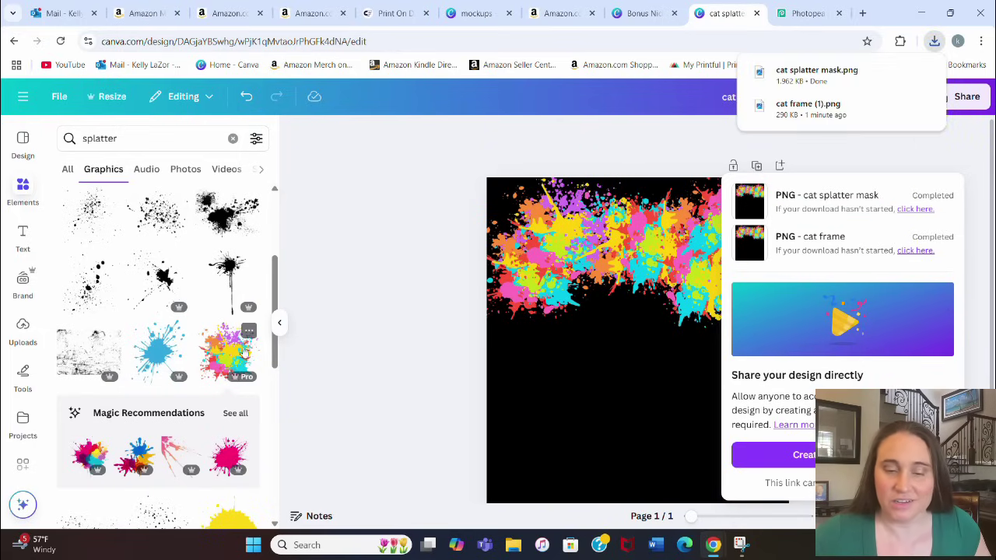
{"action": "scroll", "coordinate": [198, 349], "scroll_direction": "down", "scroll_amount": 3}
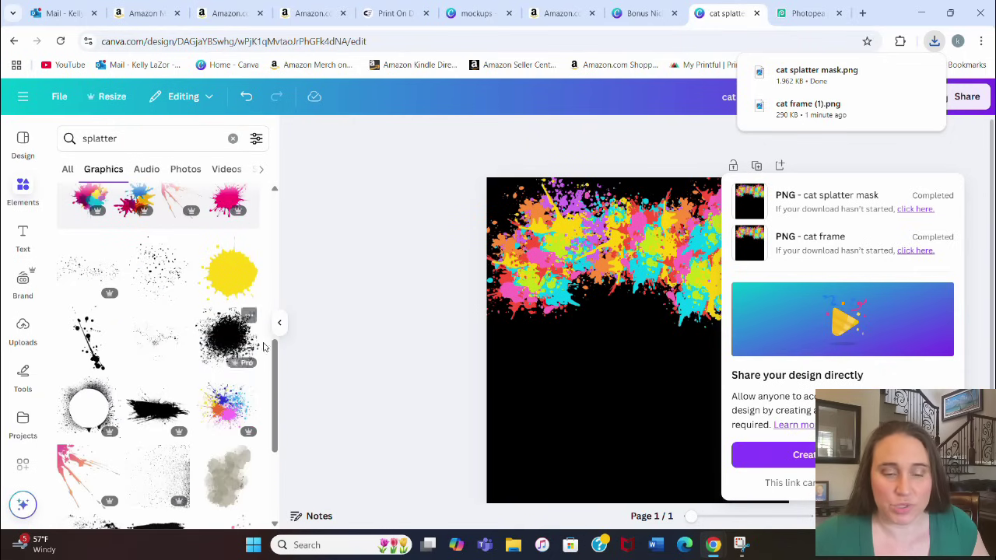
{"action": "scroll", "coordinate": [232, 415], "scroll_direction": "down", "scroll_amount": 1}
{"action": "scroll", "coordinate": [232, 415], "scroll_direction": "down", "scroll_amount": 2}
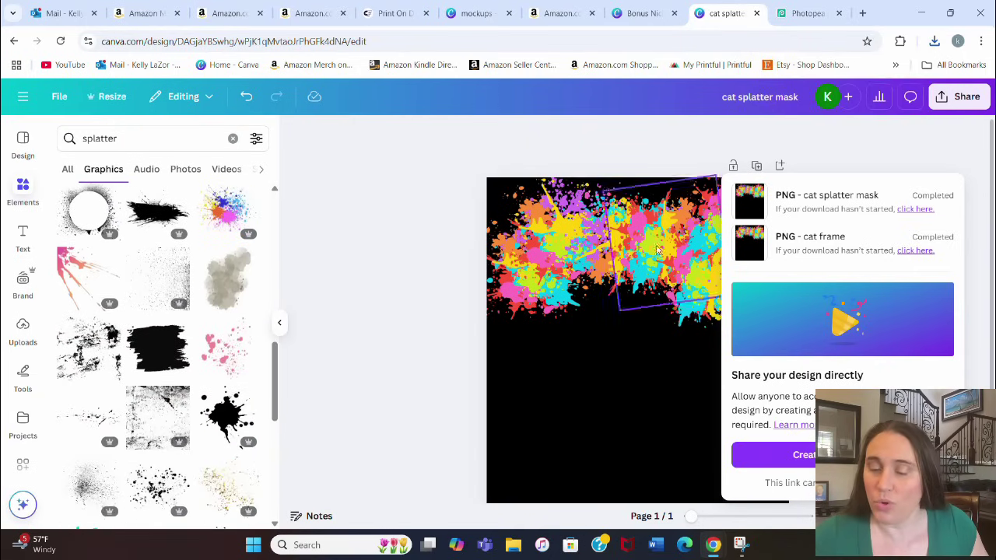
{"action": "left_click", "coordinate": [590, 439]}
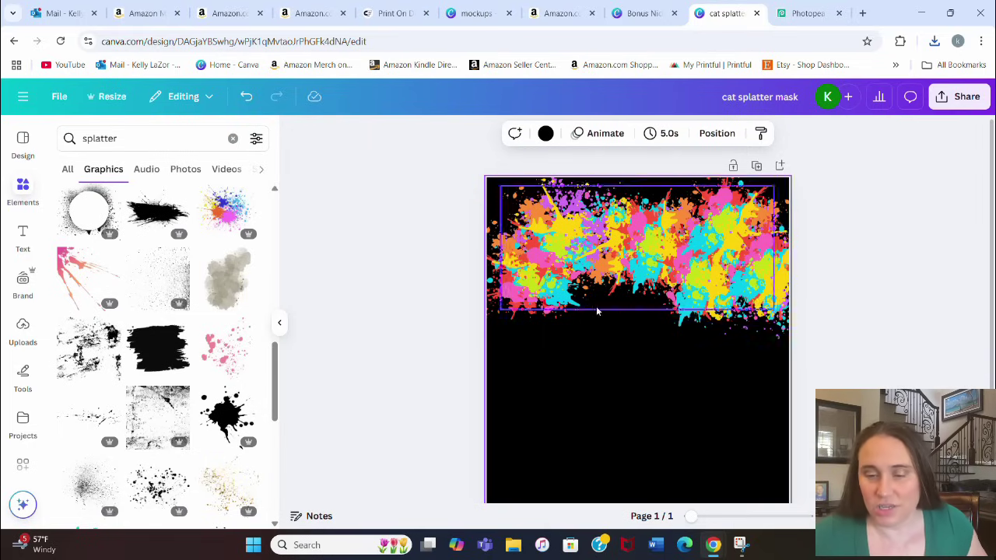
Step: Switch to Photopea and open "cat frame (1).png" from the Downloads folder
{"action": "left_click", "coordinate": [797, 13]}
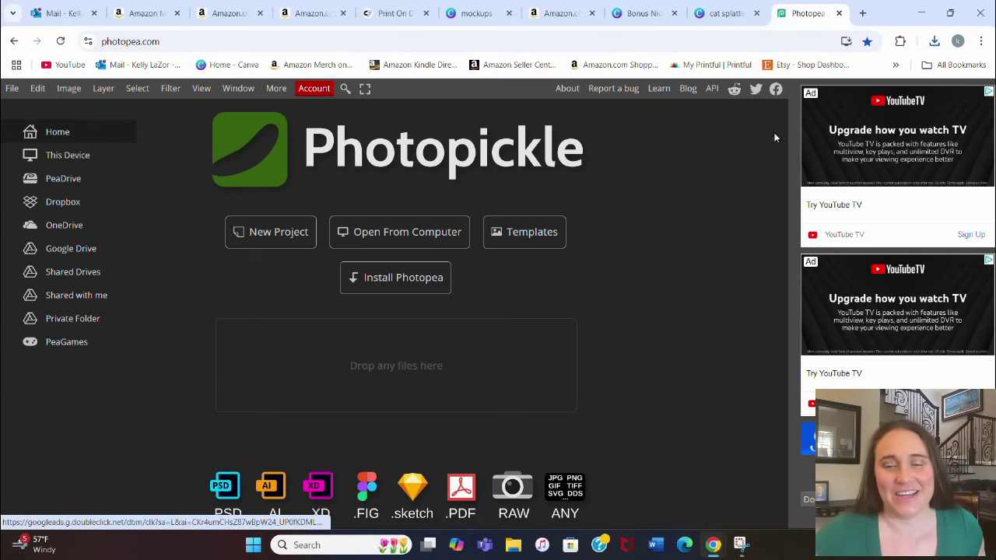
{"action": "left_click", "coordinate": [434, 242]}
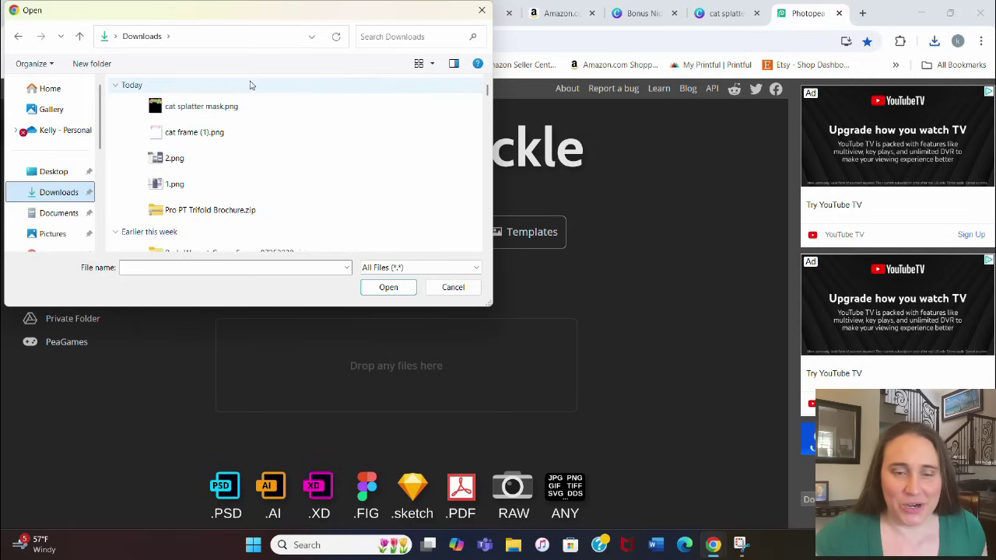
{"action": "left_click", "coordinate": [279, 139]}
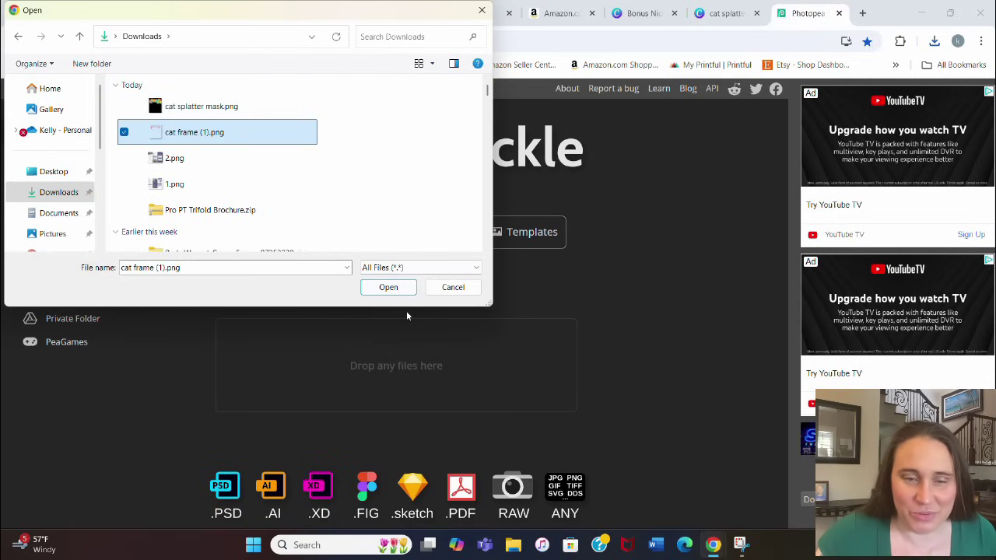
{"action": "left_click", "coordinate": [387, 289]}
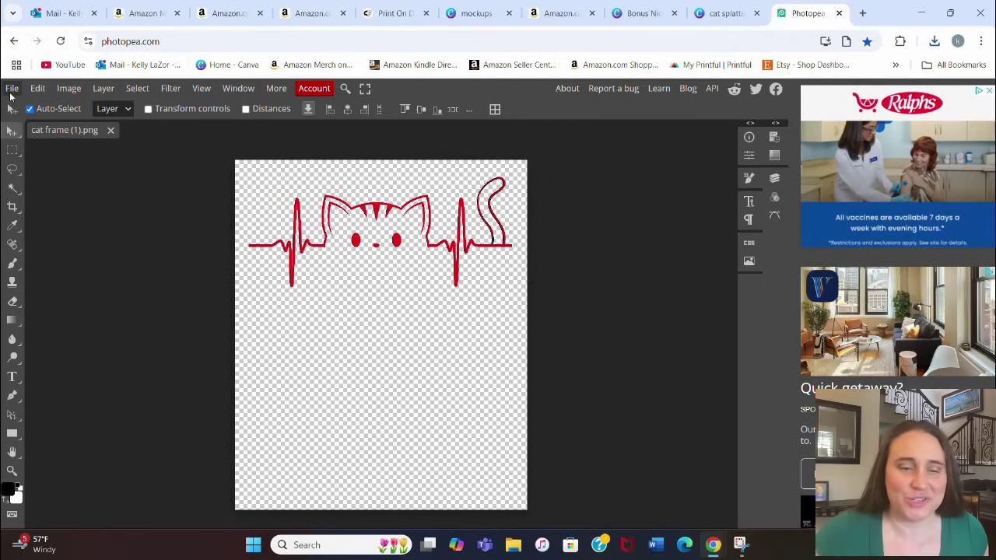
Step: Place "cat splatter mask.png" as a layer over the cat frame and clip it to the cat artwork with a clipping mask
{"action": "left_click", "coordinate": [12, 90]}
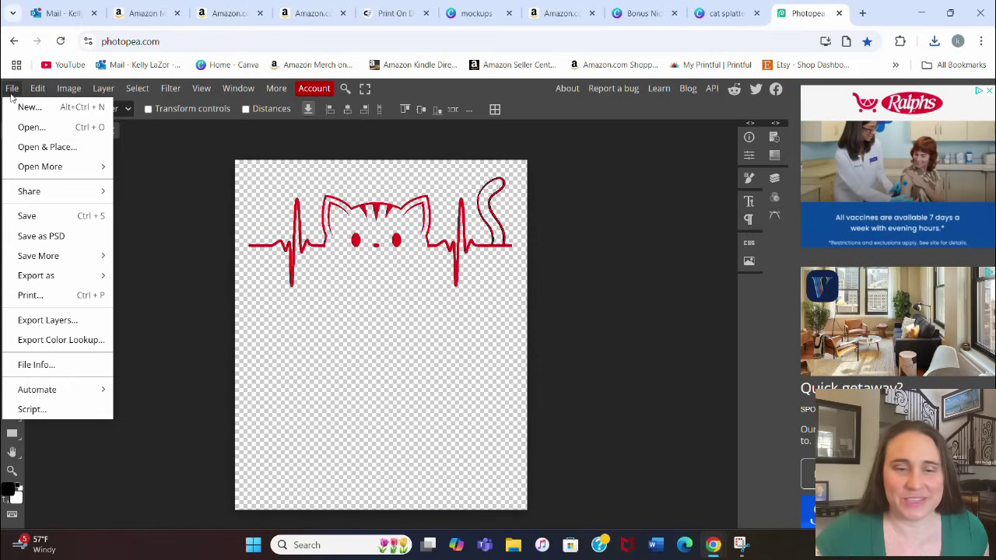
{"action": "left_click", "coordinate": [19, 129]}
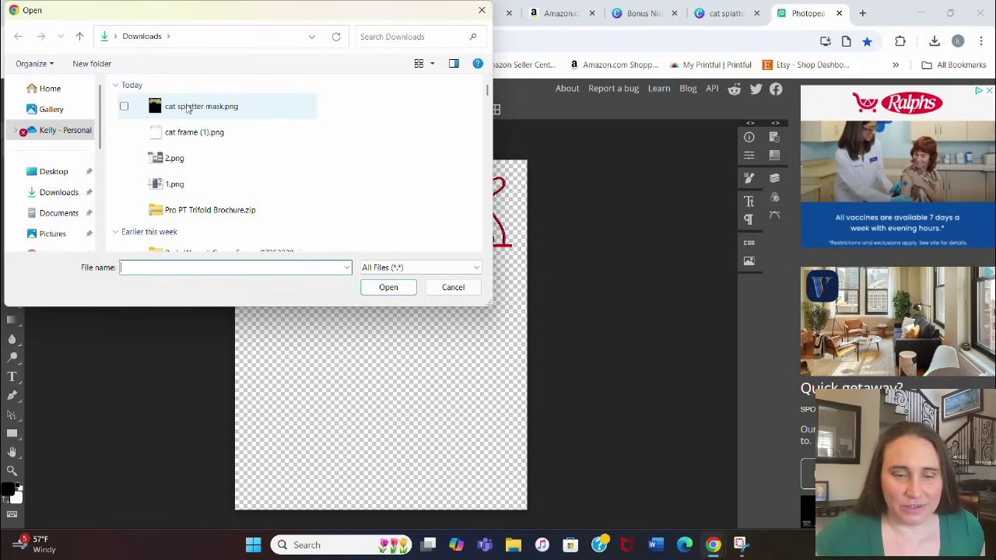
{"action": "left_click", "coordinate": [187, 109]}
{"action": "left_click", "coordinate": [389, 288]}
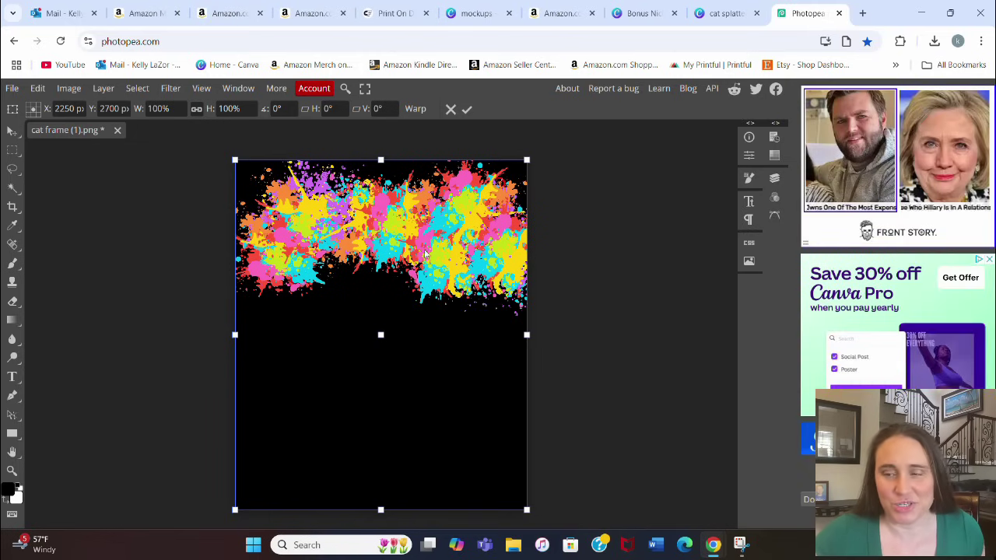
{"action": "left_click", "coordinate": [104, 89]}
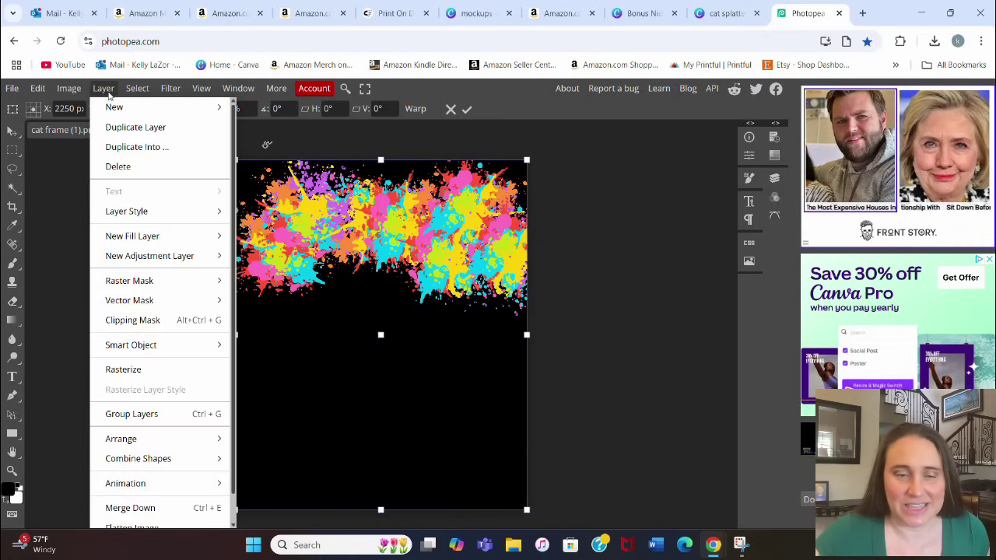
{"action": "left_click", "coordinate": [118, 325]}
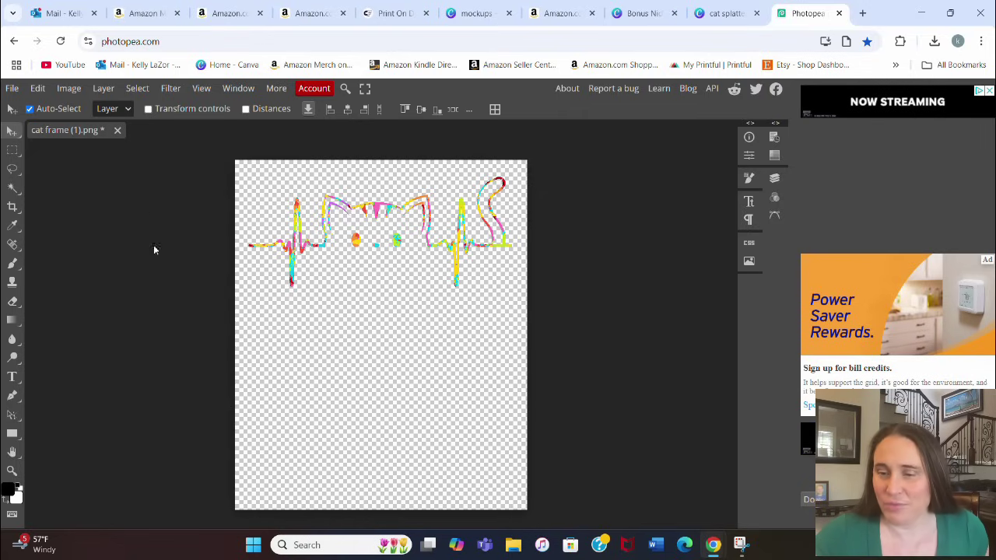
Step: Export the splatter-filled cat artwork as a PNG named "cat heartbeat"
{"action": "left_click", "coordinate": [11, 87]}
{"action": "mouse_move", "coordinate": [17, 278]}
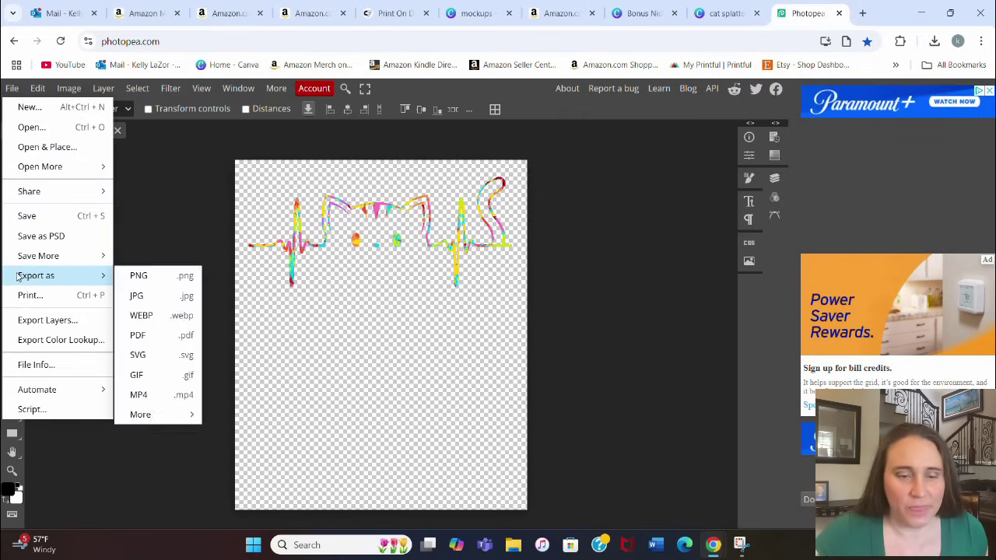
{"action": "left_click", "coordinate": [145, 267]}
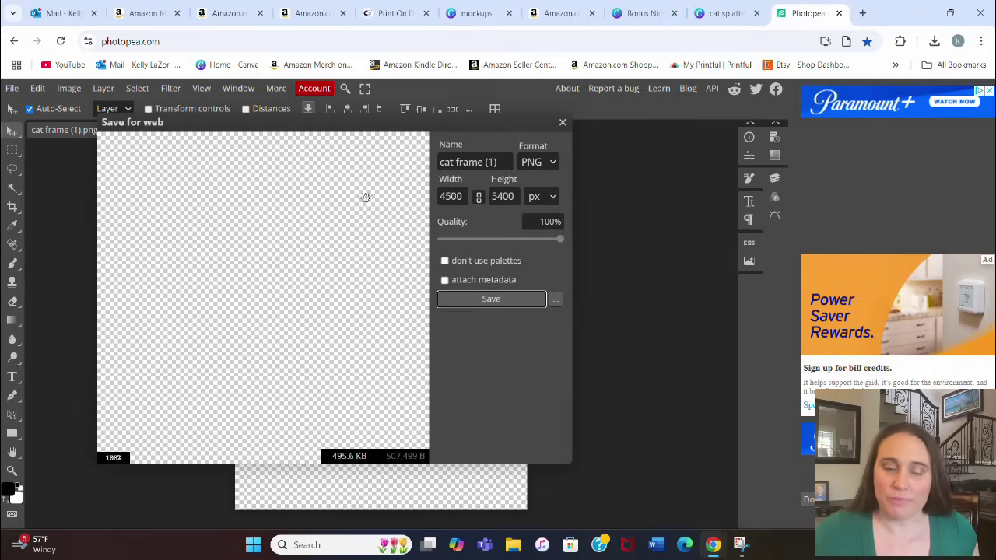
{"action": "left_click", "coordinate": [446, 161]}
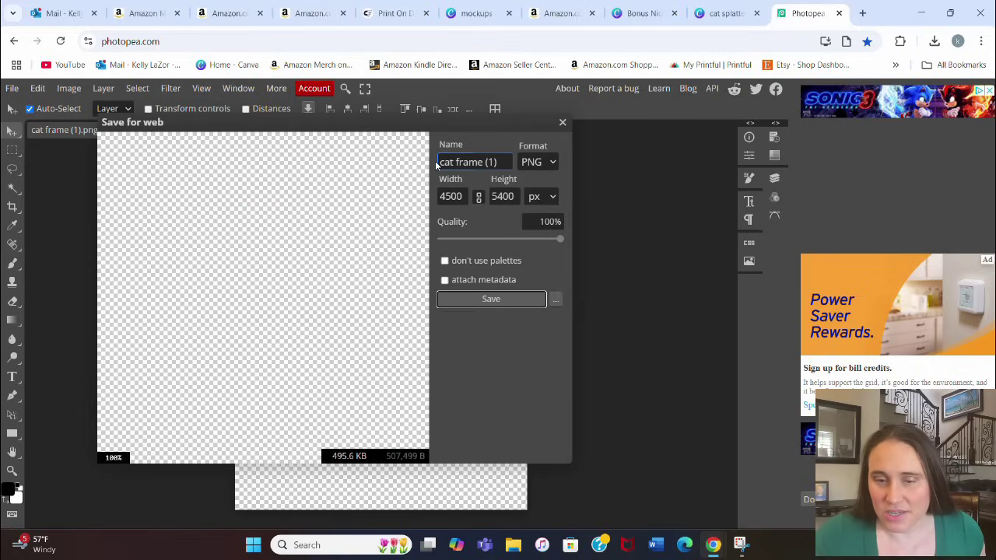
{"action": "triple_click", "coordinate": [440, 162]}
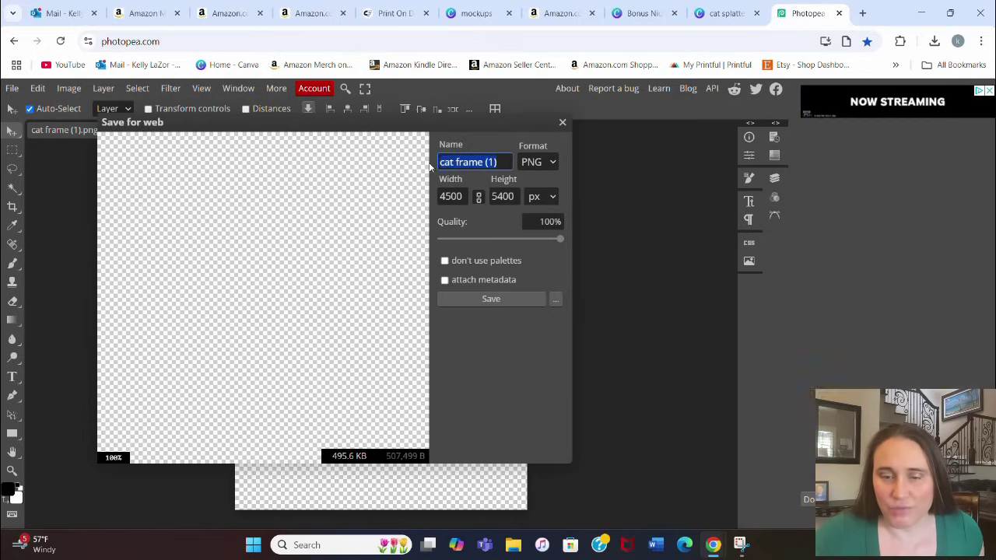
{"action": "type", "text": "ca"}
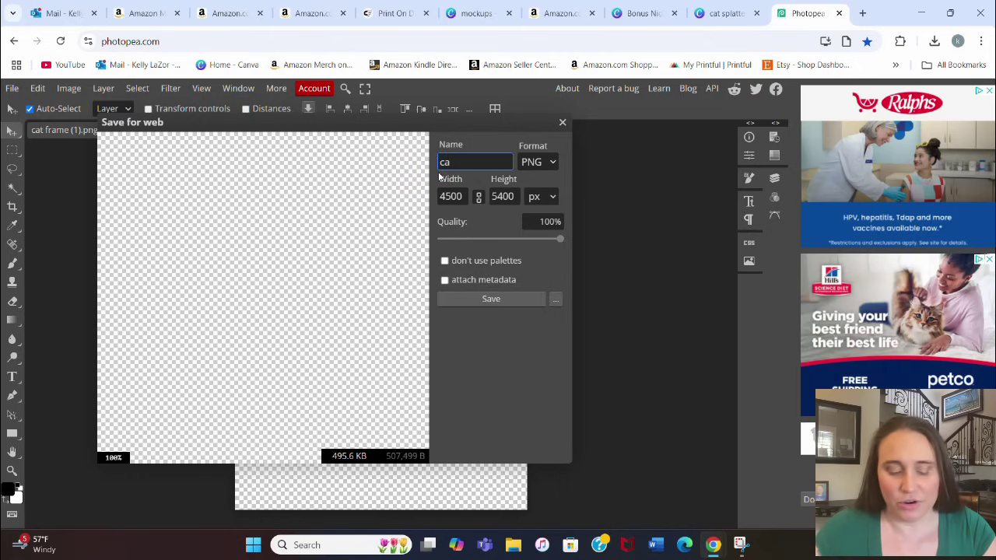
{"action": "type", "text": "t heartbeat"}
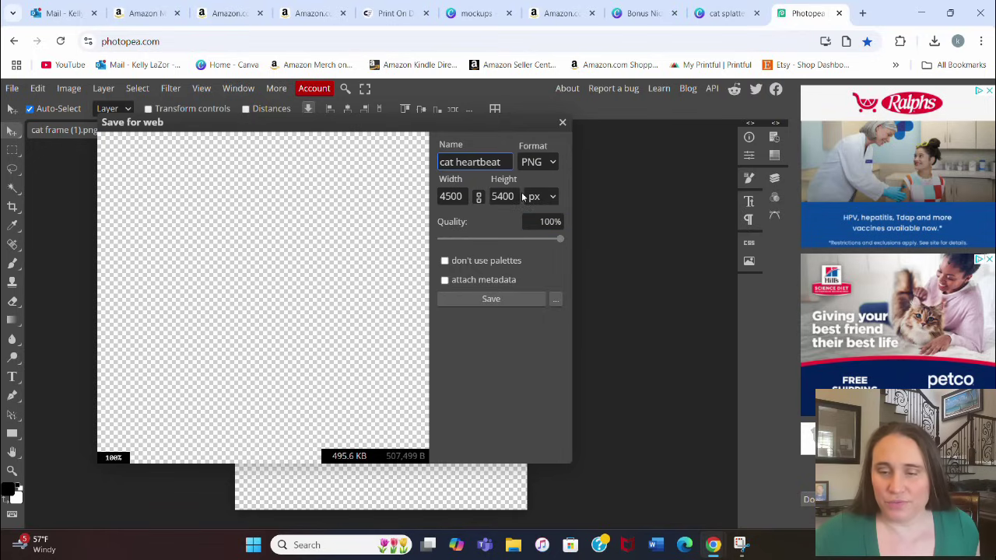
{"action": "left_click", "coordinate": [486, 303]}
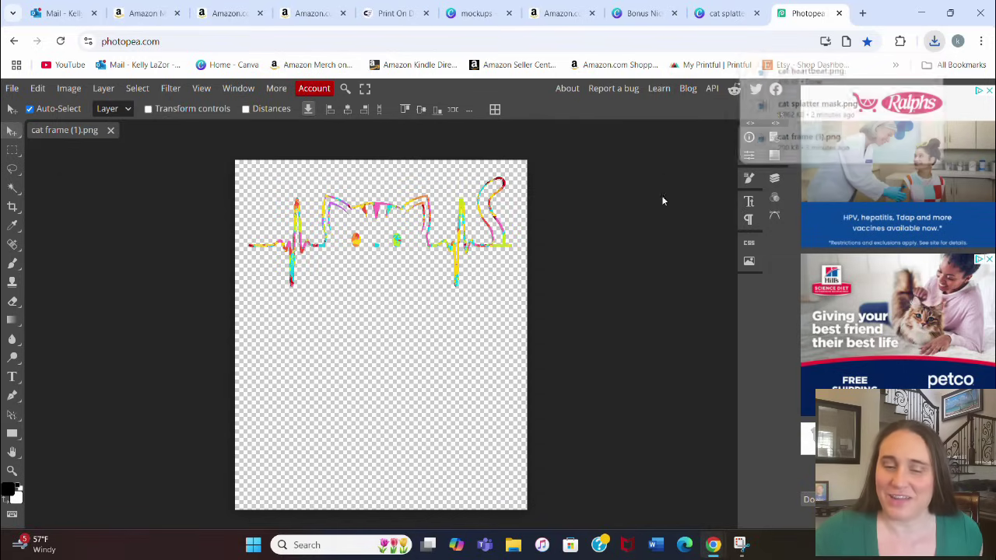
Step: Switch to the Canva "cat splatter mask" design and upload "cat heartbeat.png" from the Downloads folder
{"action": "left_click", "coordinate": [737, 7]}
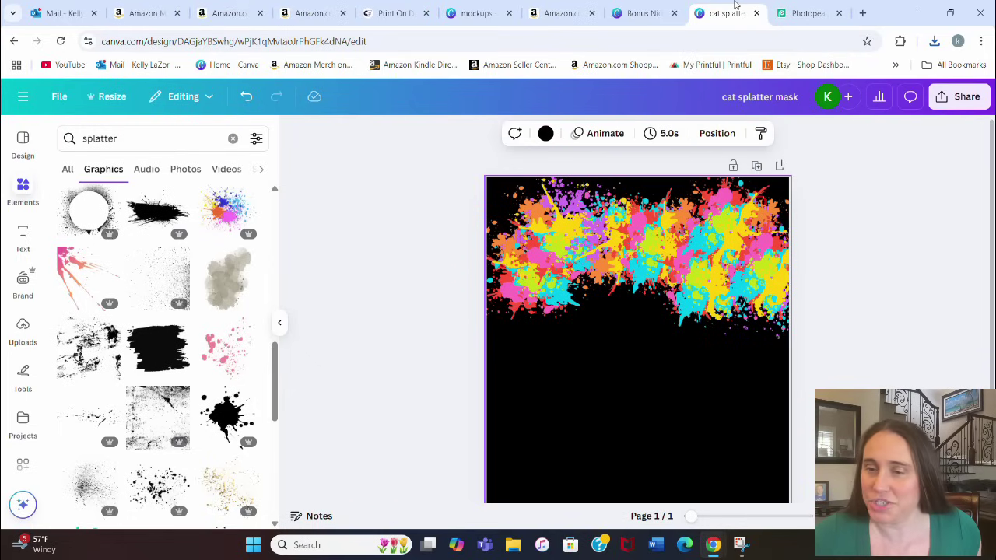
{"action": "left_click", "coordinate": [906, 241]}
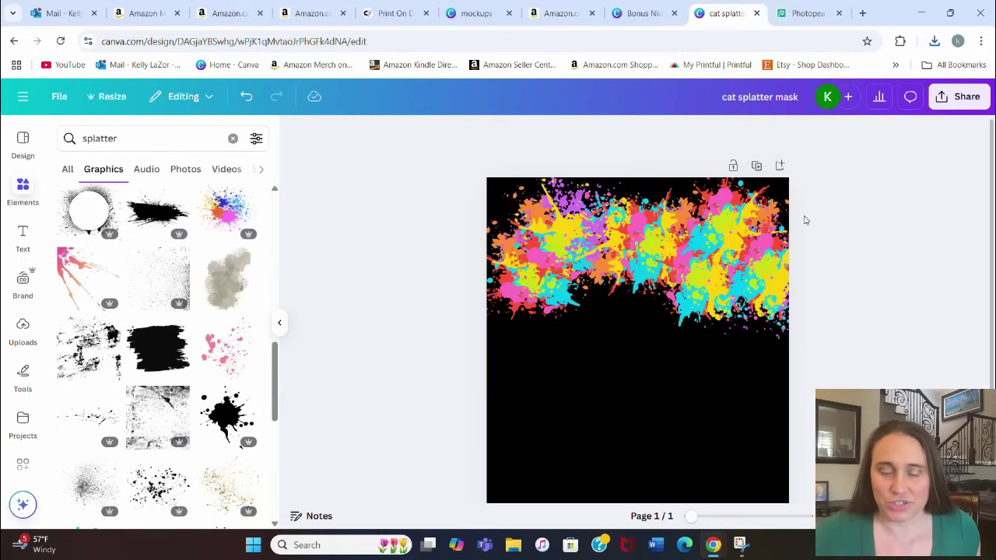
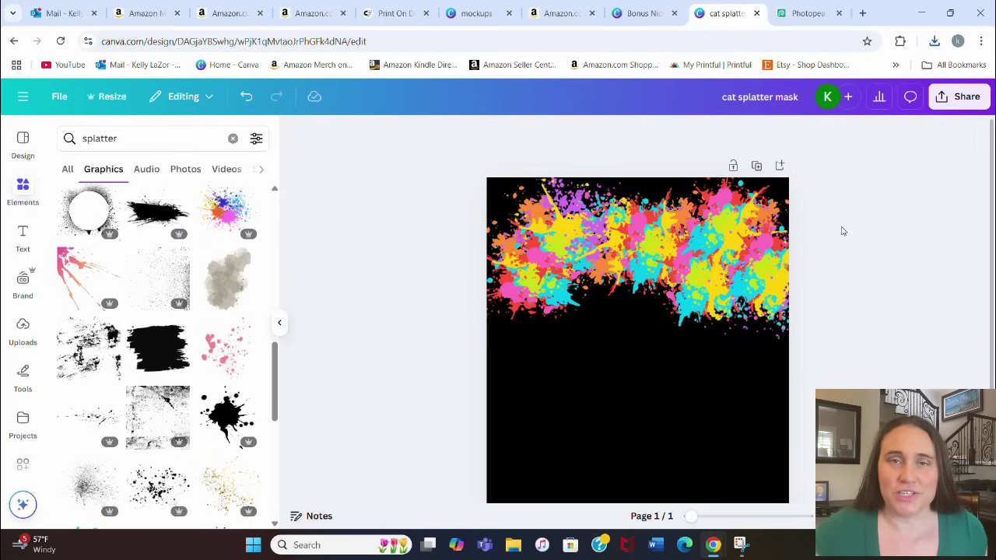
{"action": "scroll", "coordinate": [842, 230], "scroll_direction": "down", "scroll_amount": 2}
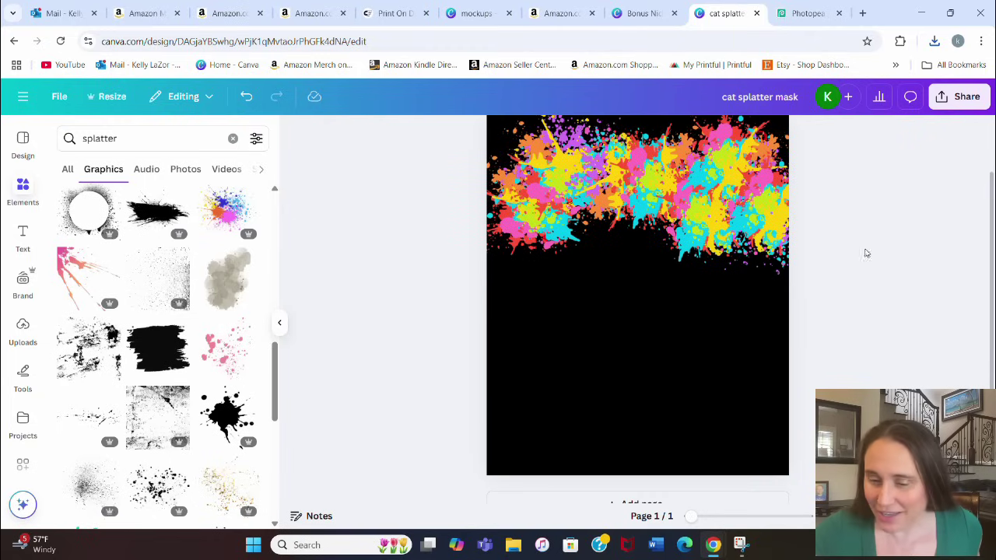
{"action": "left_click", "coordinate": [22, 326]}
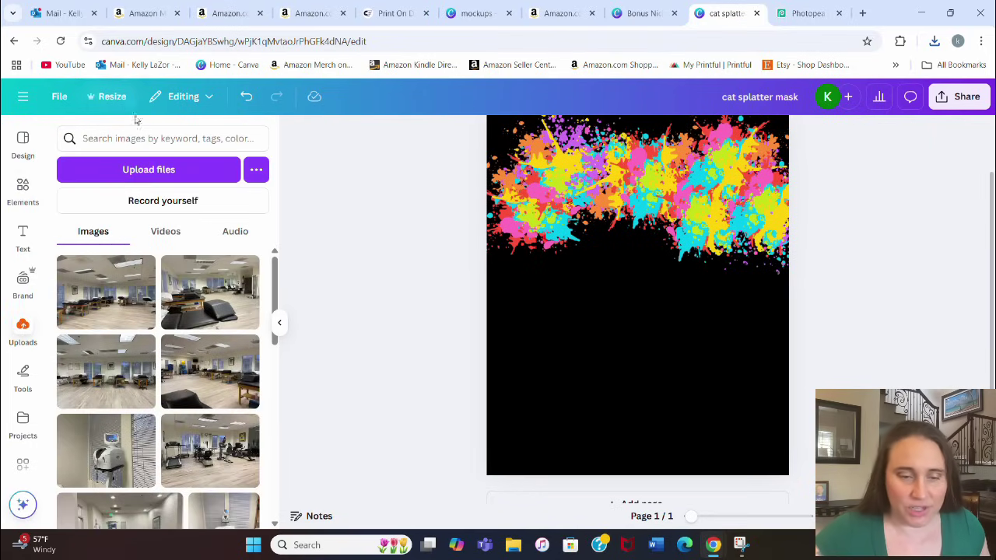
{"action": "left_click", "coordinate": [123, 176]}
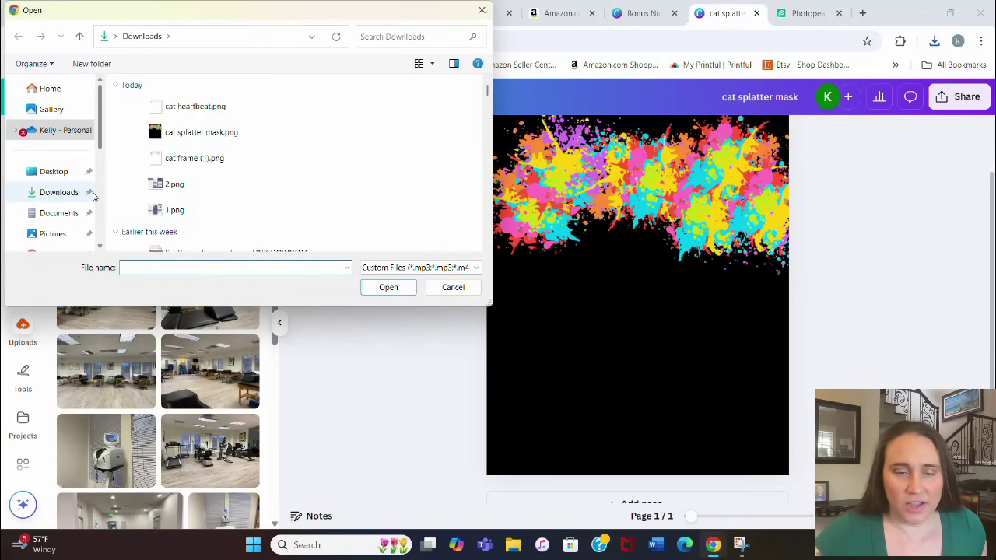
{"action": "left_click", "coordinate": [195, 106]}
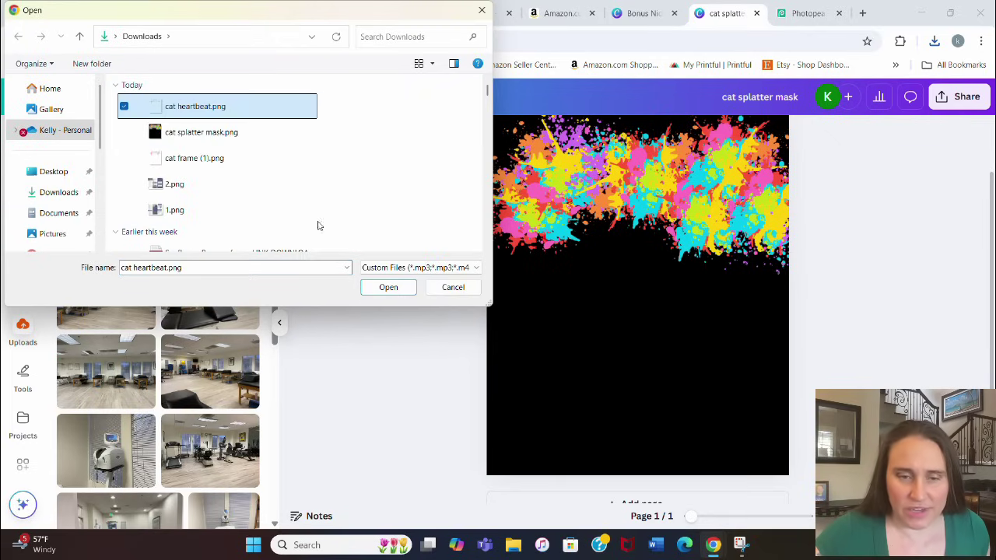
{"action": "left_click", "coordinate": [393, 290]}
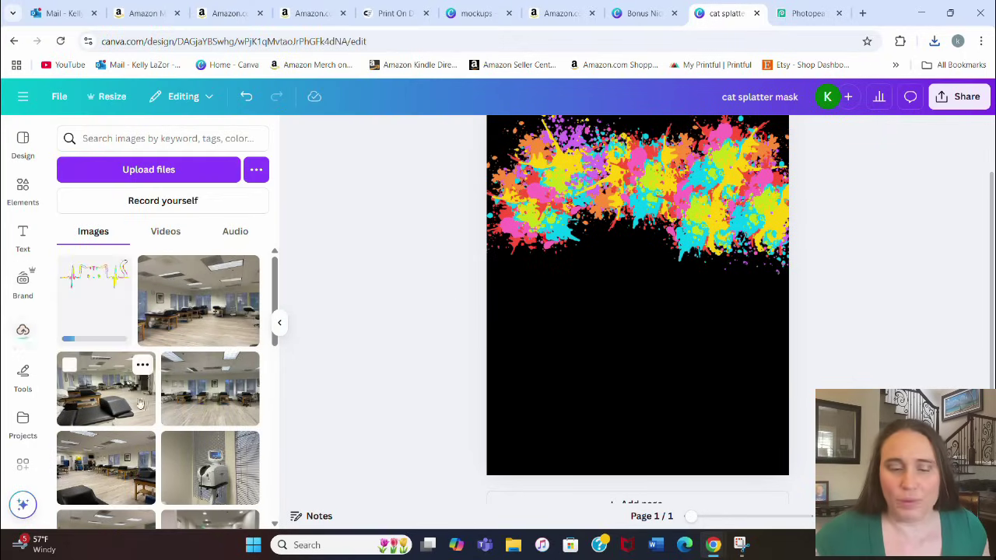
Step: Add a second page to the design and place the uploaded cat heartbeat image on it
{"action": "scroll", "coordinate": [670, 385], "scroll_direction": "down", "scroll_amount": 1}
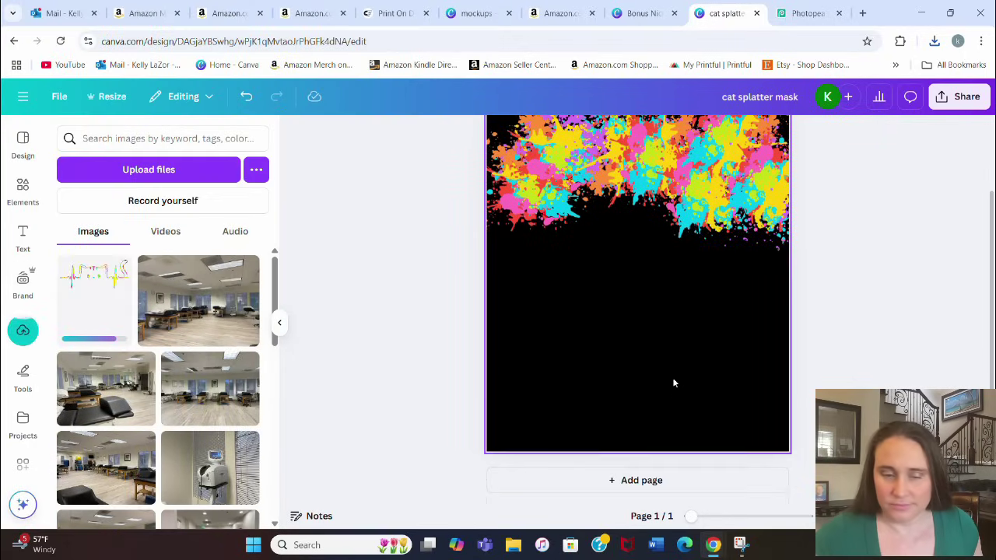
{"action": "left_click", "coordinate": [641, 479]}
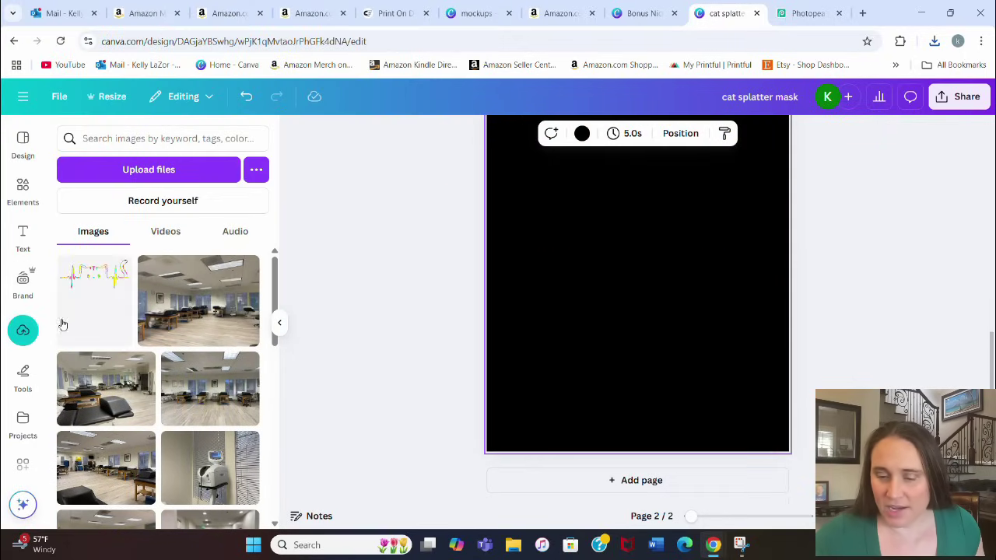
{"action": "left_click", "coordinate": [116, 307]}
{"action": "left_click", "coordinate": [279, 323]}
{"action": "scroll", "coordinate": [443, 334], "scroll_direction": "up", "scroll_amount": 2}
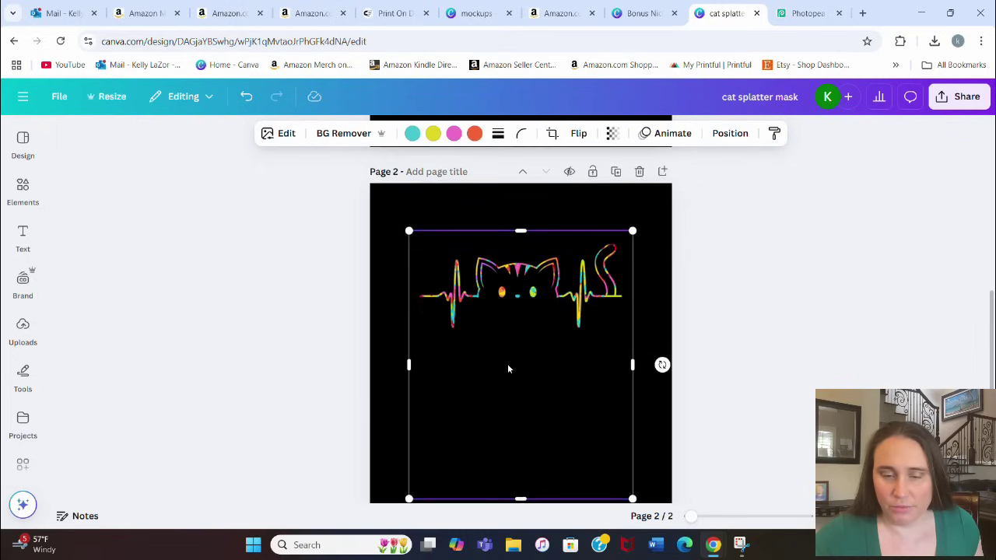
Step: Move the cat heartbeat image to the upper part of page 2 and enlarge it to span the page width
{"action": "left_click_drag", "start_coordinate": [507, 366], "coordinate": [487, 333]}
{"action": "scroll", "coordinate": [489, 374], "scroll_direction": "down", "scroll_amount": 1}
{"action": "left_click_drag", "start_coordinate": [484, 420], "coordinate": [483, 367]}
{"action": "left_click_drag", "start_coordinate": [594, 368], "coordinate": [669, 446]}
{"action": "left_click", "coordinate": [783, 351]}
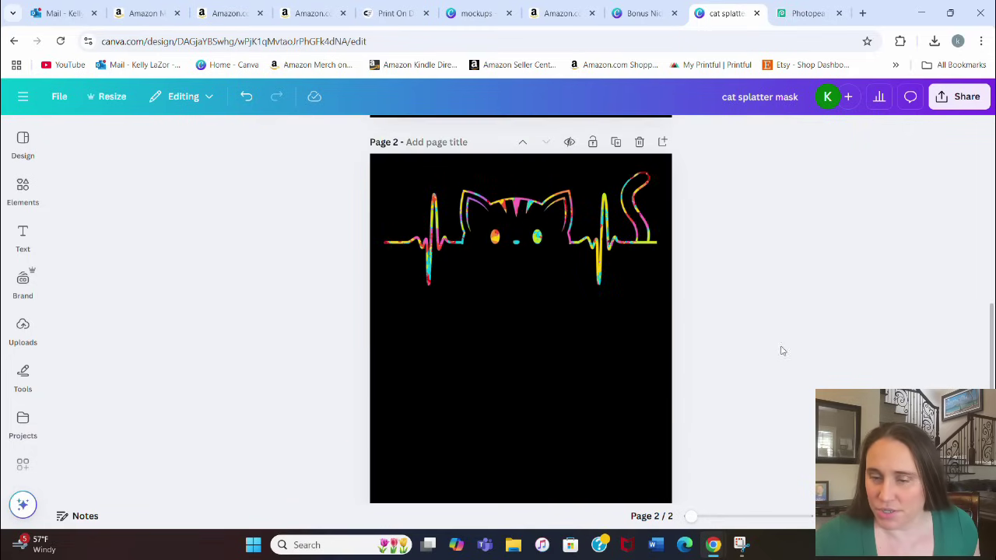
{"action": "scroll", "coordinate": [770, 327], "scroll_direction": "up", "scroll_amount": 1}
{"action": "scroll", "coordinate": [766, 296], "scroll_direction": "down", "scroll_amount": 1}
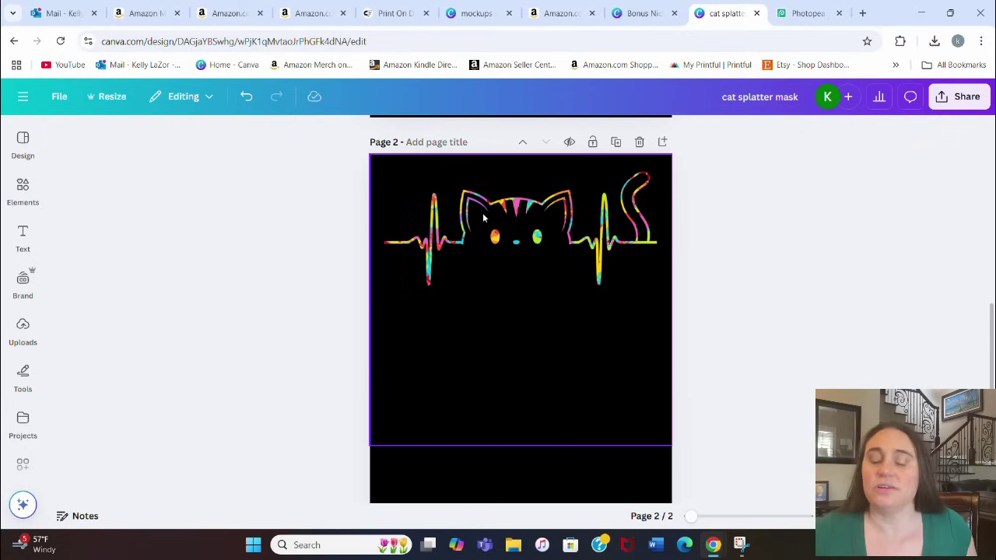